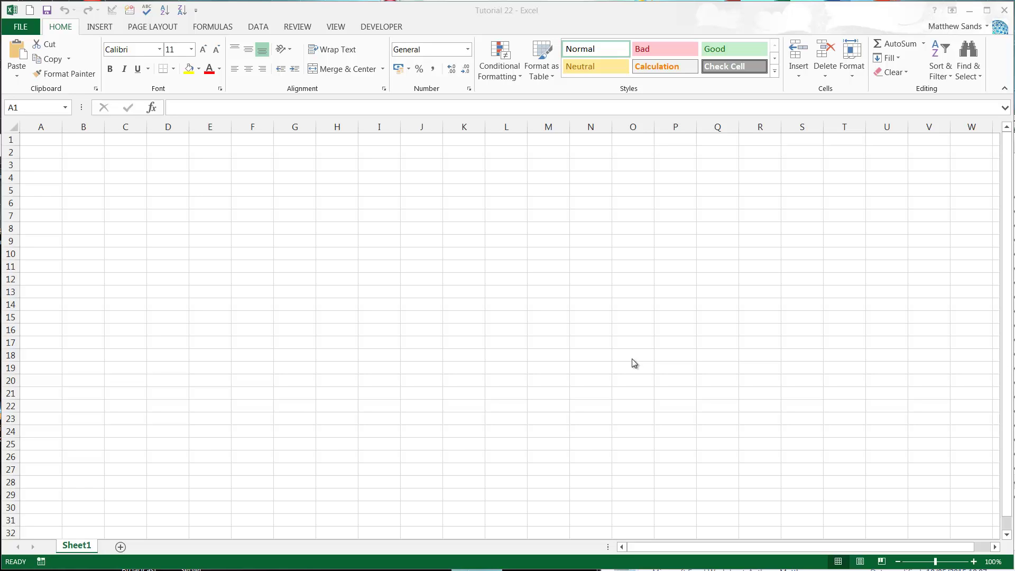
Activate the workbook and click between cells A1 and B2
{"action": "left_click", "coordinate": [45, 140]}
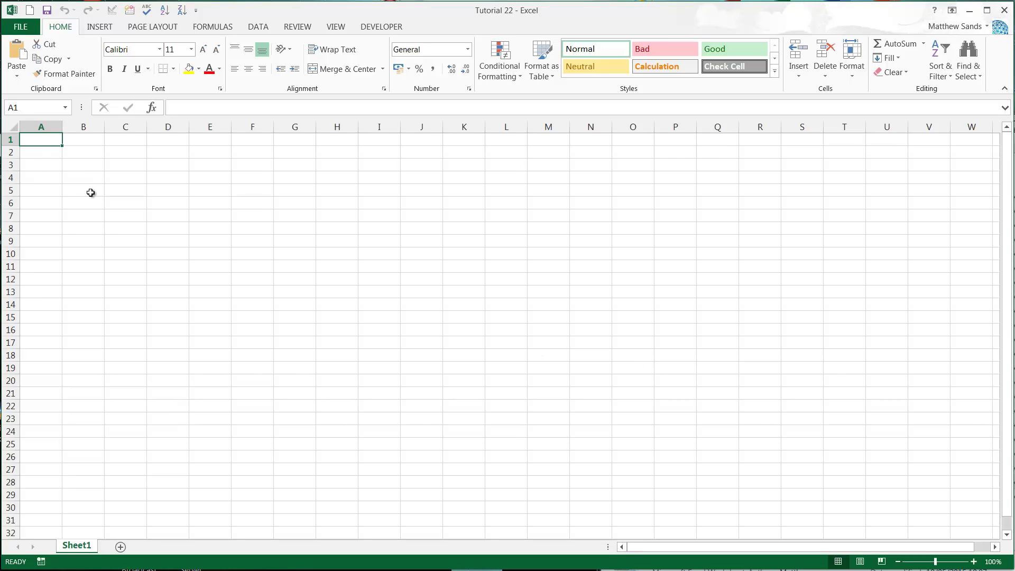
{"action": "left_click", "coordinate": [74, 155]}
{"action": "left_click", "coordinate": [41, 138]}
{"action": "left_click", "coordinate": [65, 148]}
{"action": "left_click", "coordinate": [41, 140]}
Open Protect Sheet for Sheet1 and move its settings window to the screen centre
{"action": "right_click", "coordinate": [77, 547]}
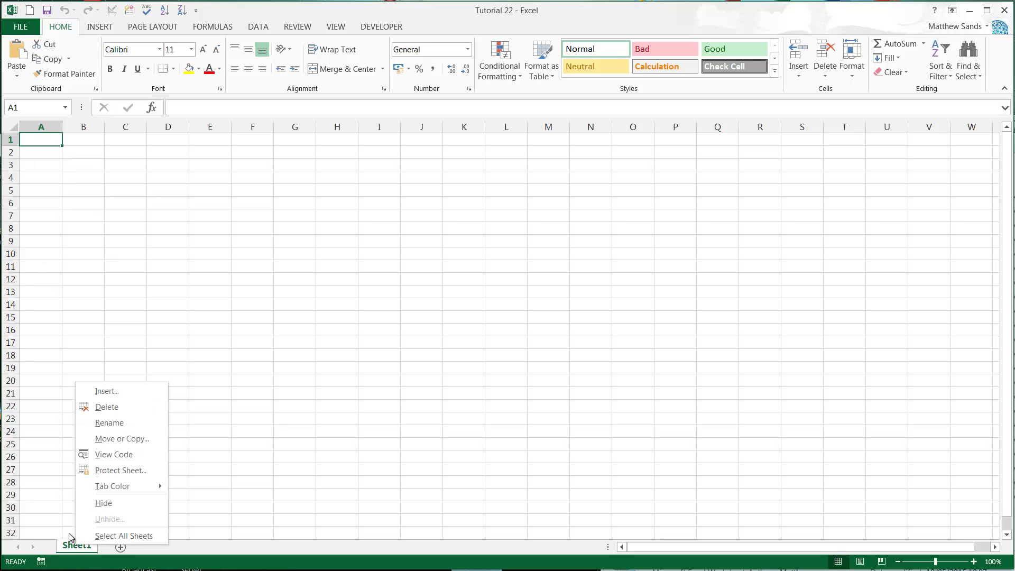
{"action": "left_click", "coordinate": [129, 470]}
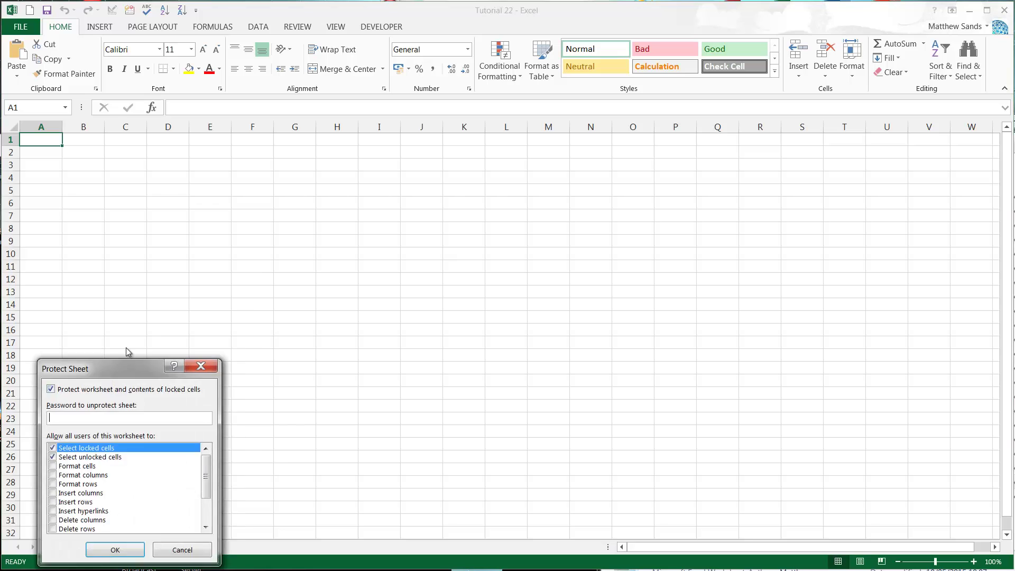
{"action": "left_click_drag", "start_coordinate": [106, 369], "coordinate": [275, 158]}
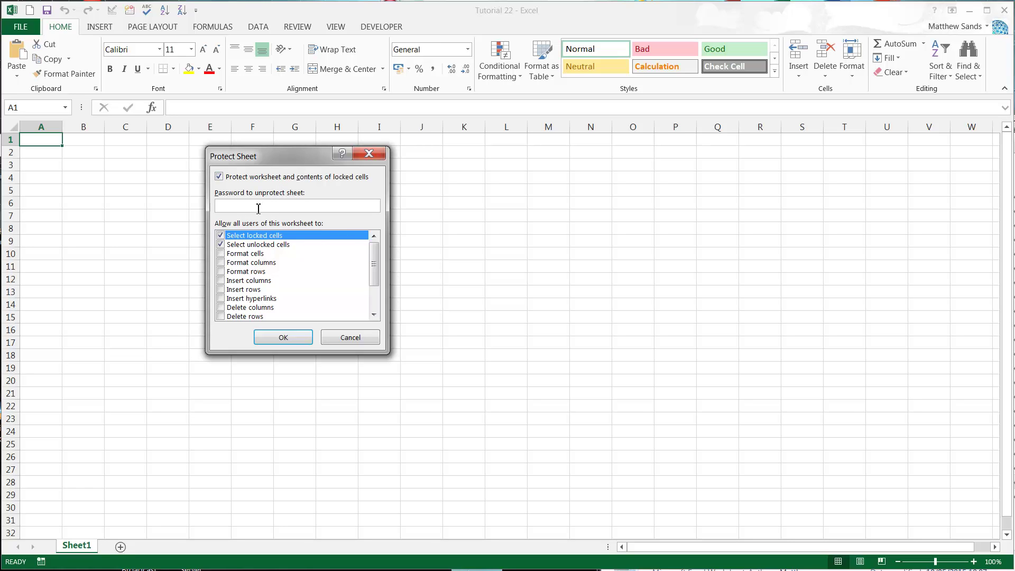
{"action": "left_click_drag", "start_coordinate": [288, 156], "coordinate": [279, 170]}
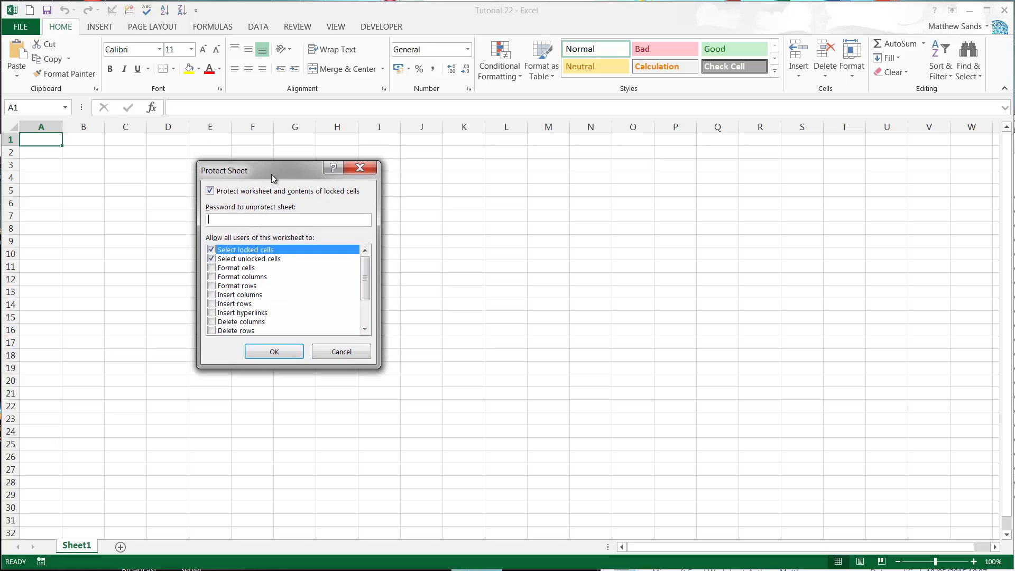
{"action": "mouse_move", "coordinate": [365, 273]}
{"action": "left_mouse_down"}
{"action": "mouse_move", "coordinate": [364, 304]}
{"action": "mouse_move", "coordinate": [365, 271]}
{"action": "left_mouse_up"}
{"action": "mouse_move", "coordinate": [366, 273]}
{"action": "left_mouse_down"}
{"action": "mouse_move", "coordinate": [367, 291]}
{"action": "mouse_move", "coordinate": [367, 276]}
{"action": "mouse_move", "coordinate": [347, 270]}
{"action": "left_mouse_up"}
{"action": "left_click_drag", "start_coordinate": [366, 277], "coordinate": [258, 263]}
{"action": "mouse_move", "coordinate": [363, 278]}
{"action": "left_mouse_down"}
{"action": "mouse_move", "coordinate": [367, 307]}
{"action": "mouse_move", "coordinate": [368, 266]}
{"action": "mouse_move", "coordinate": [365, 302]}
{"action": "mouse_move", "coordinate": [366, 278]}
{"action": "left_mouse_up"}
{"action": "key", "text": "Down"}
{"action": "key", "text": "Down"}
{"action": "key", "text": "Down"}
{"action": "mouse_move", "coordinate": [368, 274]}
{"action": "left_mouse_down"}
{"action": "mouse_move", "coordinate": [368, 283]}
{"action": "mouse_move", "coordinate": [368, 275]}
{"action": "left_mouse_up"}
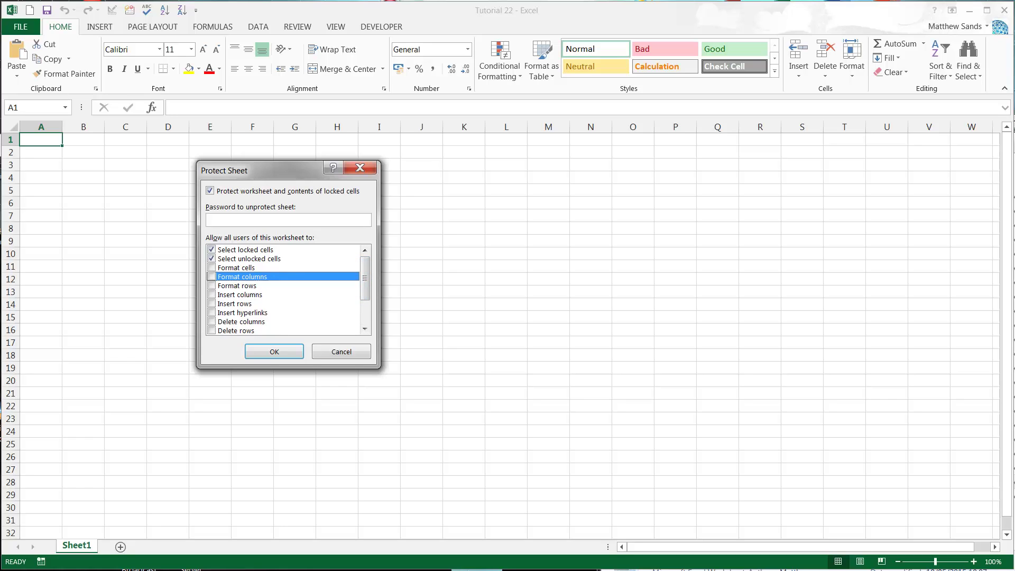
{"action": "left_click_drag", "start_coordinate": [367, 276], "coordinate": [369, 311]}
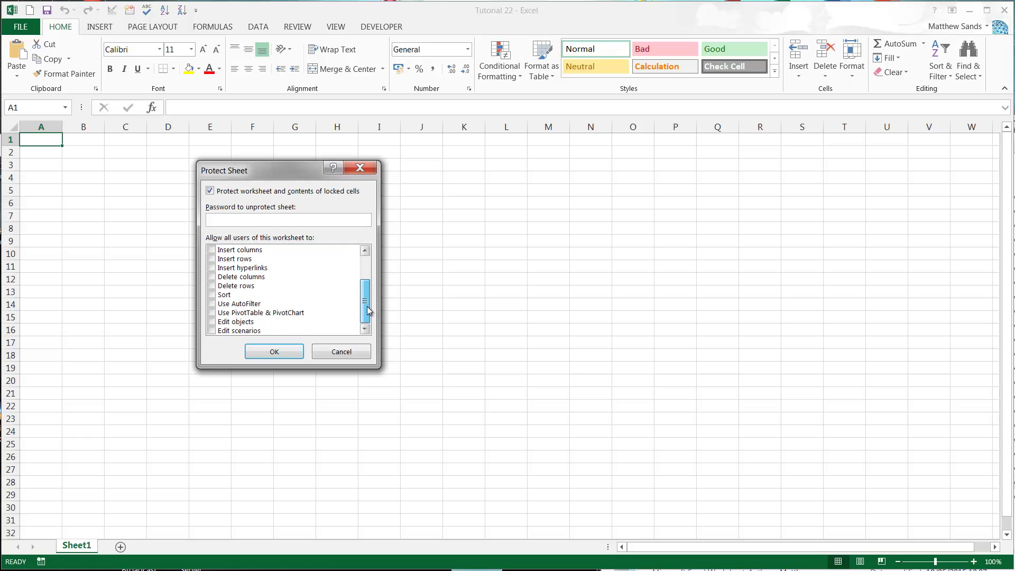
Allow Use AutoFilter, Use PivotTable & PivotChart and Sort, then apply protection without a password
{"action": "left_click", "coordinate": [211, 303]}
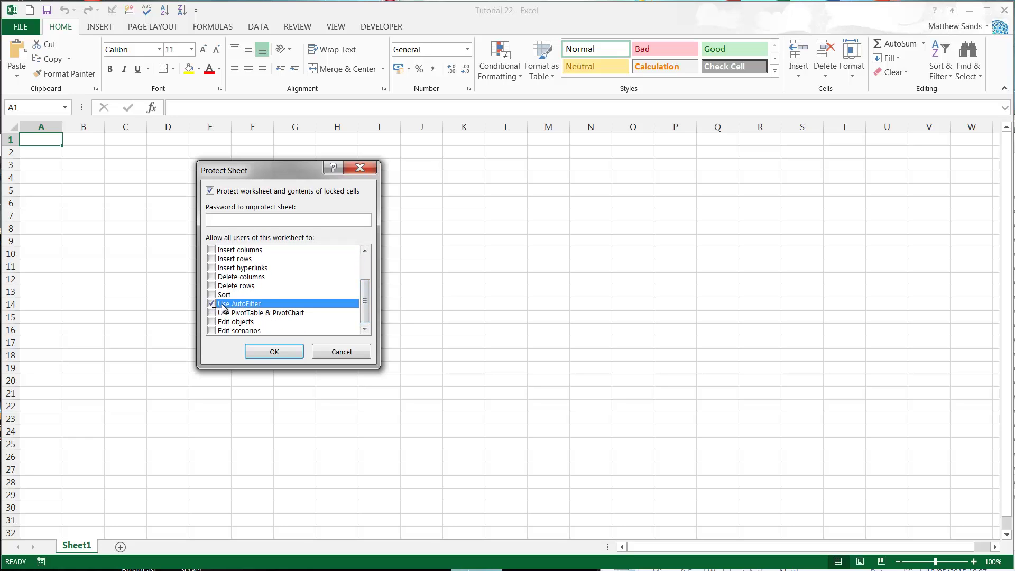
{"action": "left_click", "coordinate": [212, 313]}
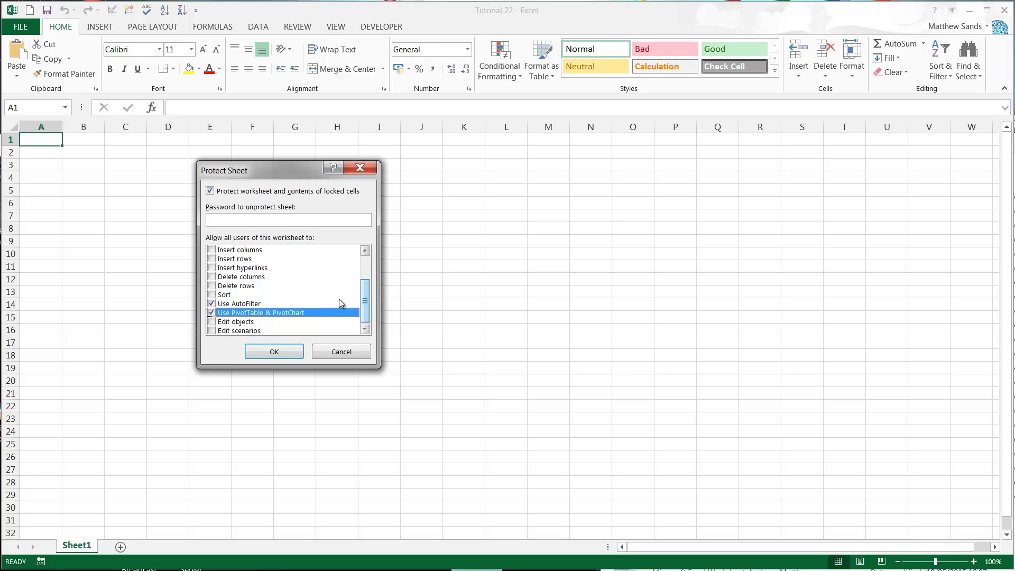
{"action": "left_click", "coordinate": [212, 294]}
{"action": "scroll", "coordinate": [362, 292], "scroll_direction": "up", "scroll_amount": 1}
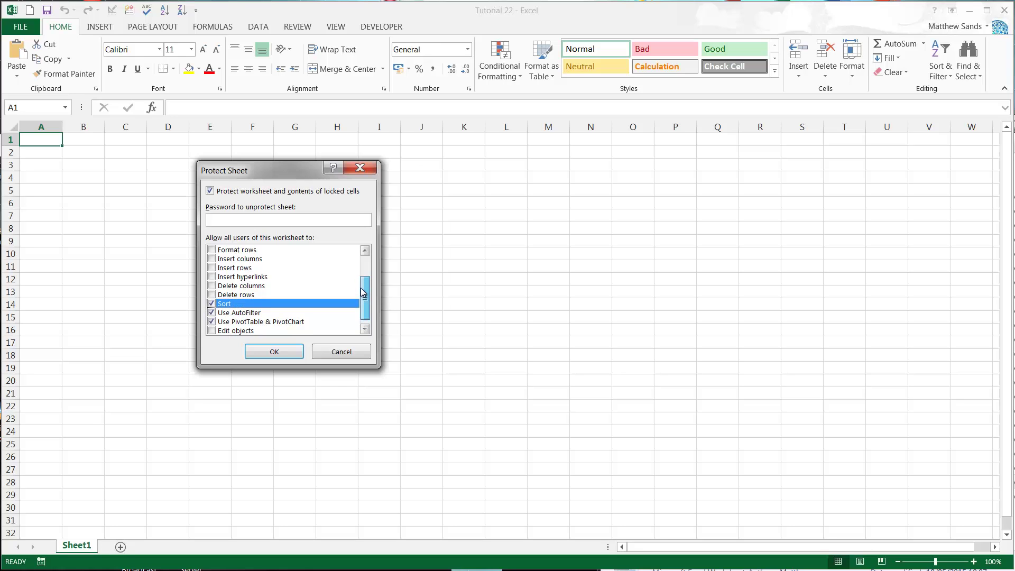
{"action": "scroll", "coordinate": [363, 292], "scroll_direction": "up", "scroll_amount": 1}
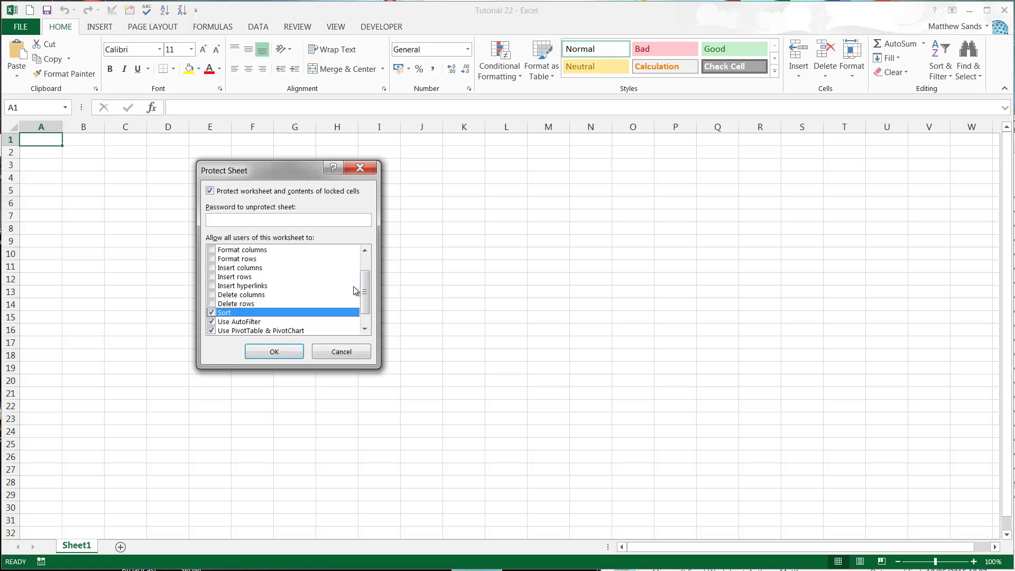
{"action": "scroll", "coordinate": [353, 287], "scroll_direction": "up", "scroll_amount": 1}
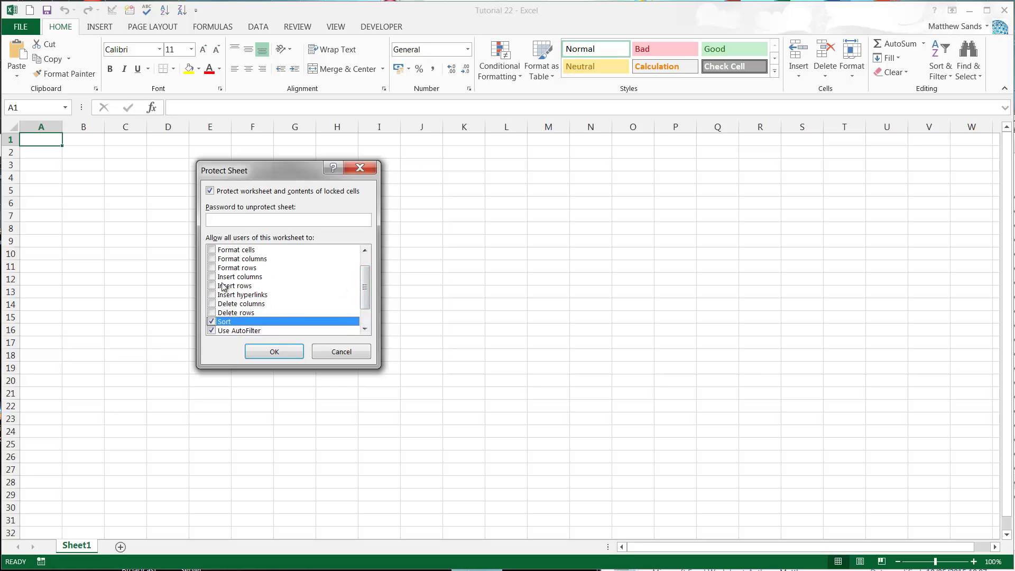
{"action": "scroll", "coordinate": [369, 279], "scroll_direction": "up", "scroll_amount": 2}
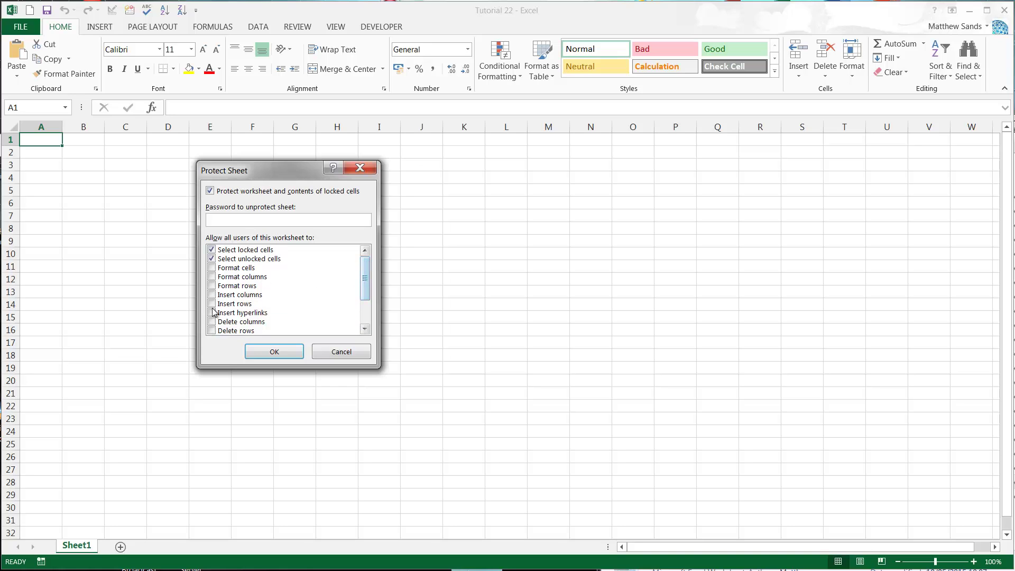
{"action": "left_click", "coordinate": [264, 351]}
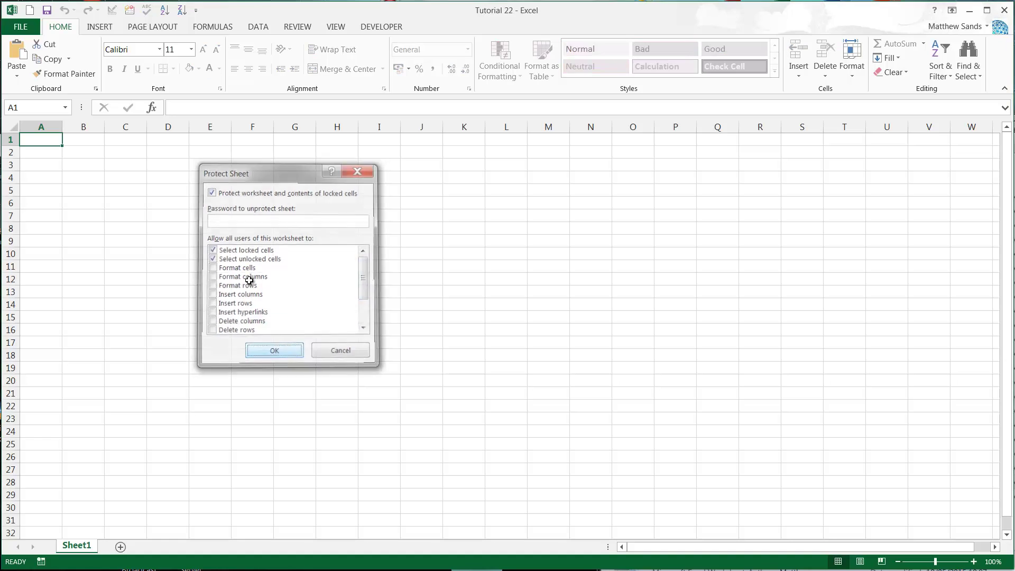
Try editing cells C2, D3 and B4, dismissing each protected-sheet warning
{"action": "left_click", "coordinate": [121, 153]}
{"action": "double_click", "coordinate": [121, 152]}
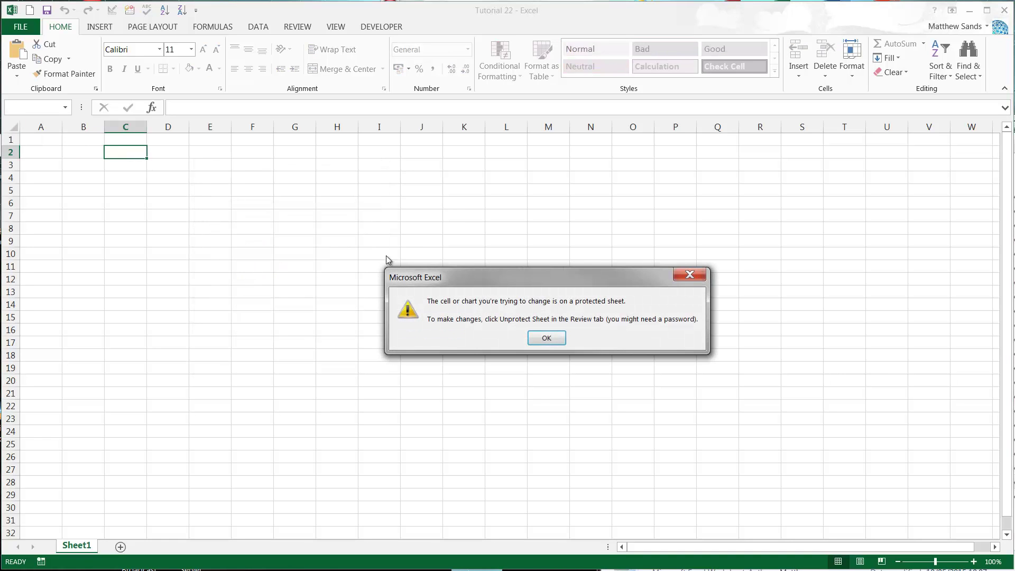
{"action": "left_click", "coordinate": [549, 344]}
{"action": "left_click", "coordinate": [163, 161]}
{"action": "double_click", "coordinate": [164, 161]}
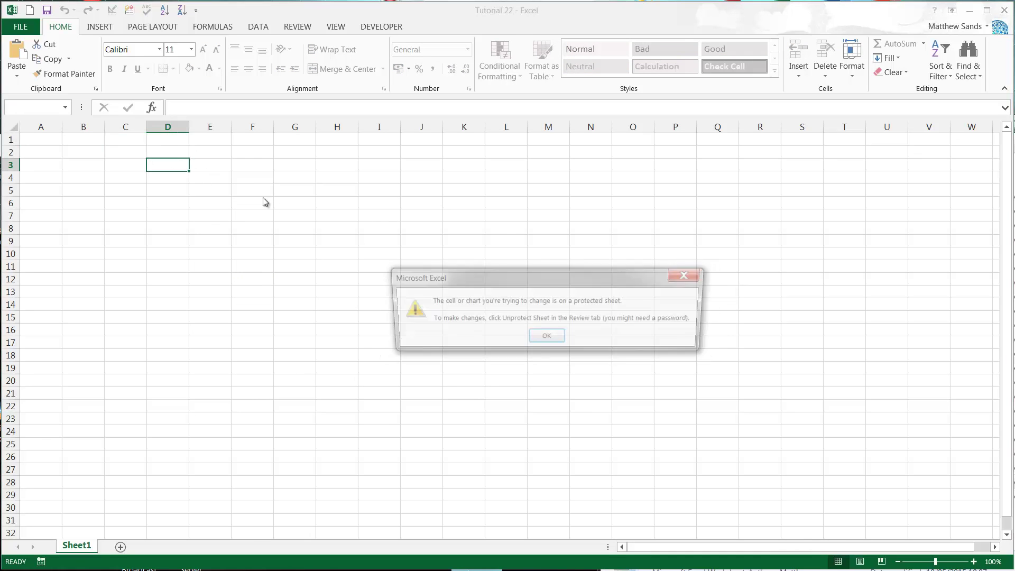
{"action": "left_click", "coordinate": [548, 335]}
{"action": "double_click", "coordinate": [103, 182]}
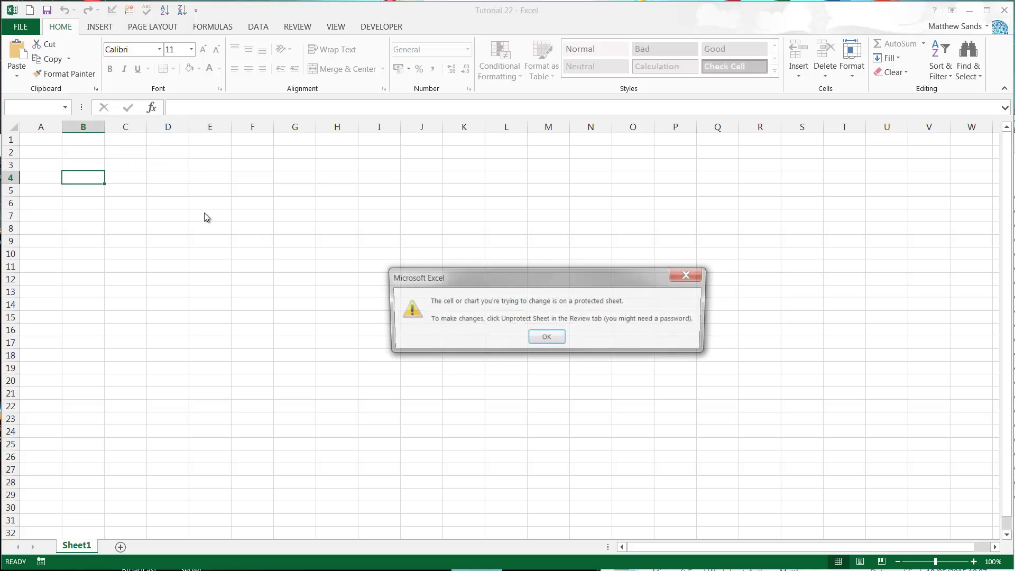
{"action": "left_click", "coordinate": [547, 339]}
{"action": "left_click", "coordinate": [138, 166]}
{"action": "left_click", "coordinate": [87, 163]}
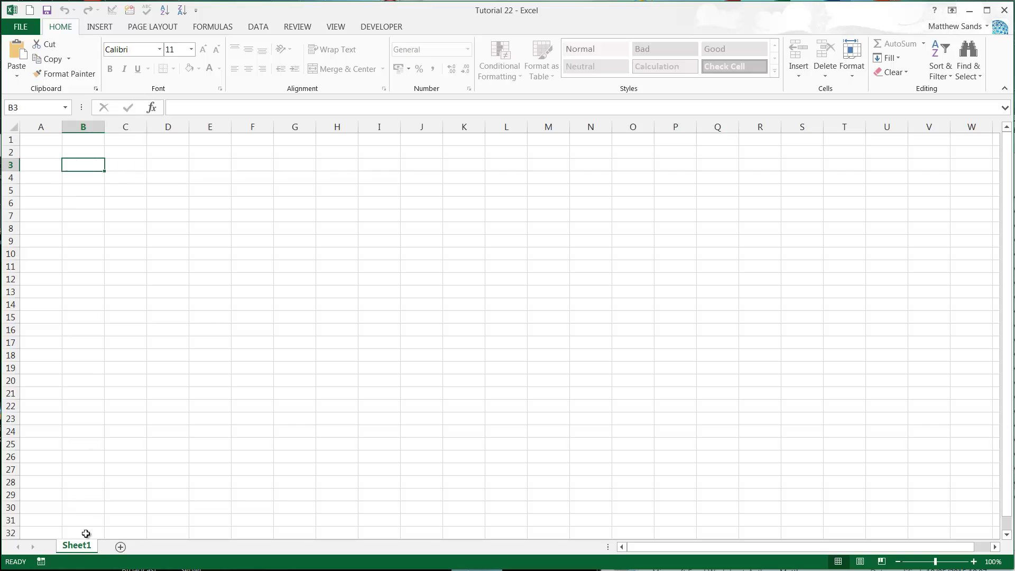
Unprotect Sheet1, test typing 'dsadsd' in B2, then delete it
{"action": "right_click", "coordinate": [78, 550]}
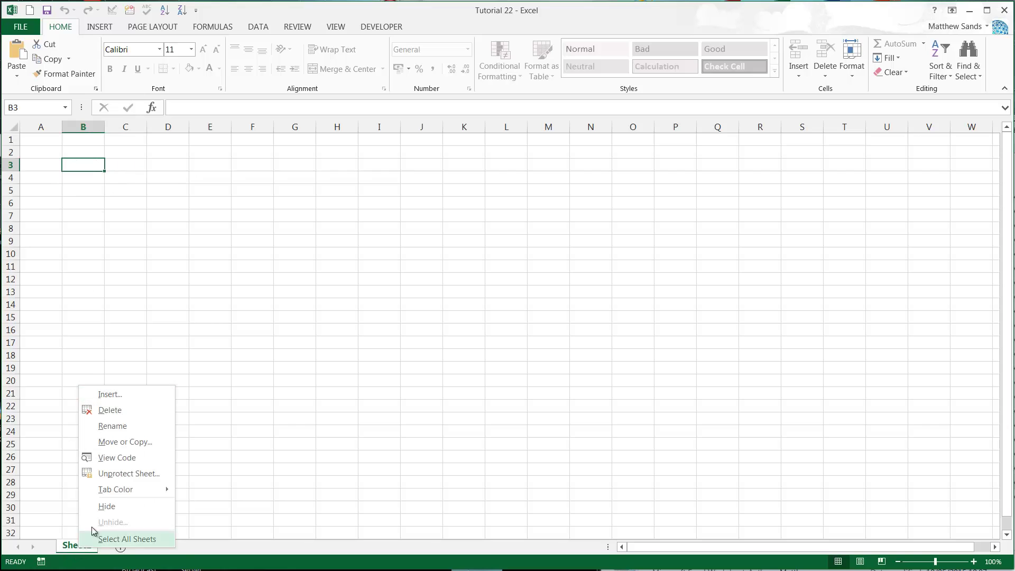
{"action": "left_click", "coordinate": [116, 475]}
{"action": "left_click", "coordinate": [122, 164]}
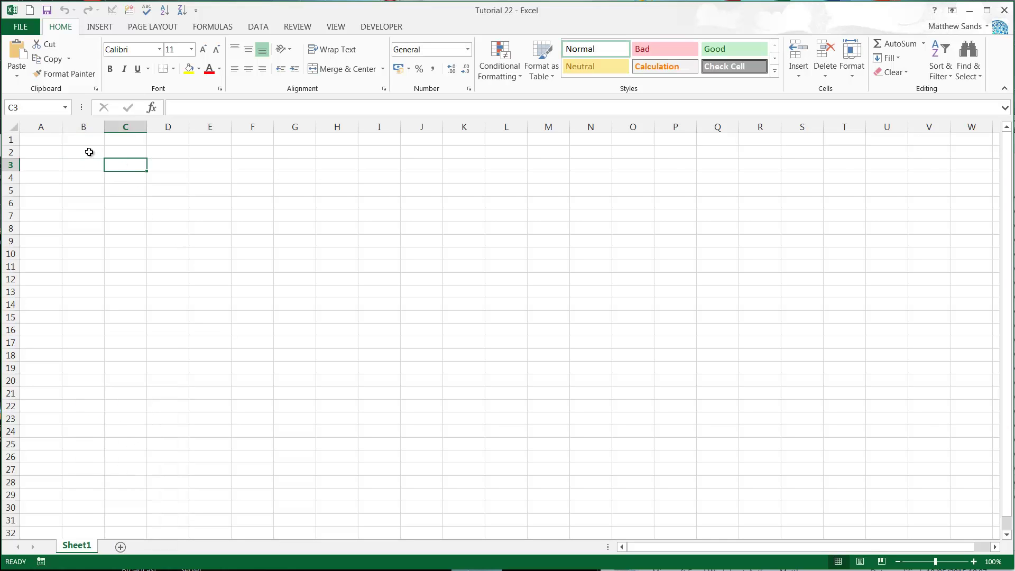
{"action": "left_click", "coordinate": [88, 153]}
{"action": "type", "text": "dsadsd"}
{"action": "left_click", "coordinate": [147, 182]}
{"action": "left_click", "coordinate": [84, 153]}
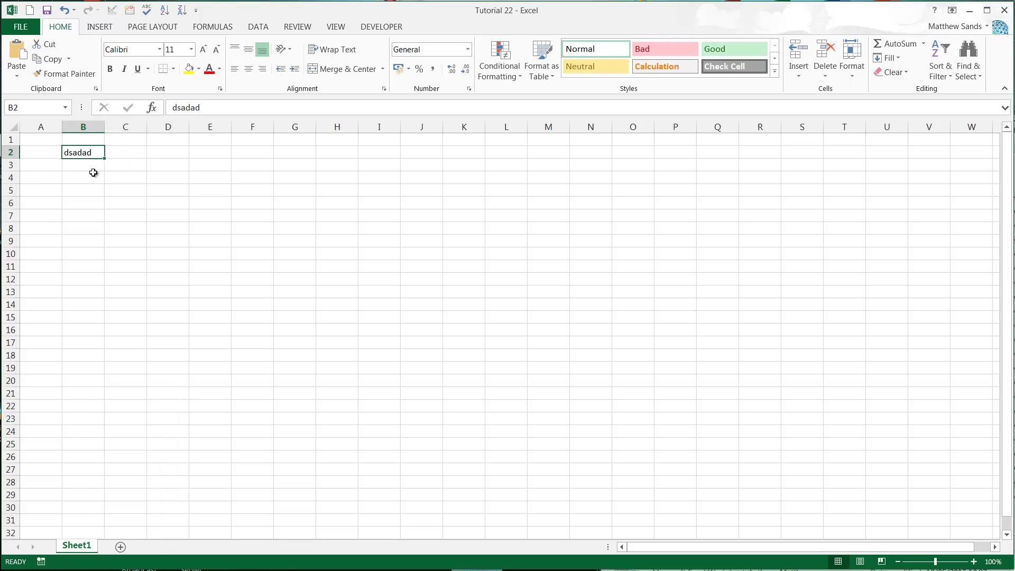
{"action": "key", "text": "Delete"}
{"action": "left_click", "coordinate": [86, 166]}
{"action": "left_click", "coordinate": [84, 156]}
Protect Sheet1 again, submitting and confirming the password
{"action": "right_click", "coordinate": [79, 546]}
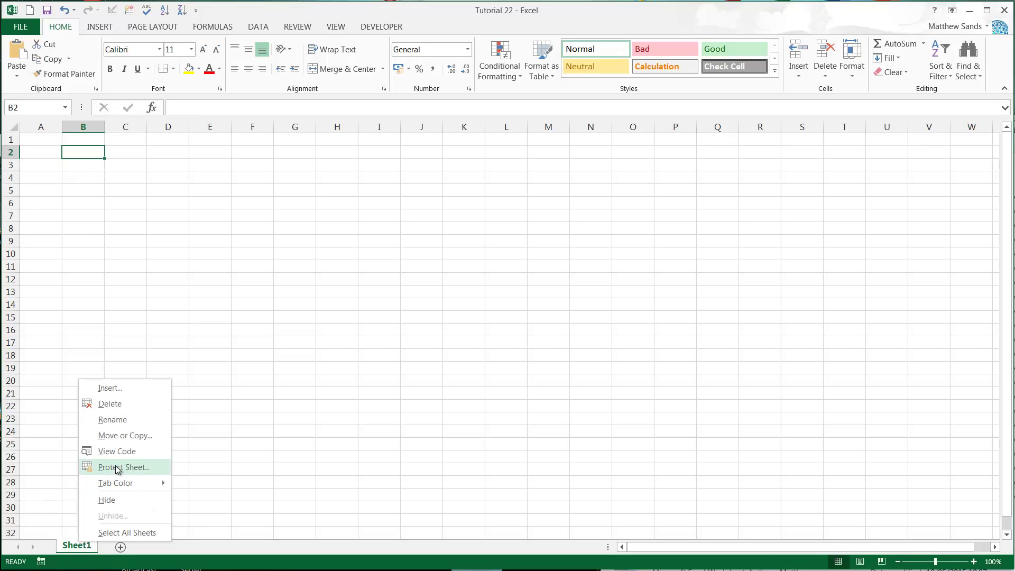
{"action": "left_click", "coordinate": [117, 469]}
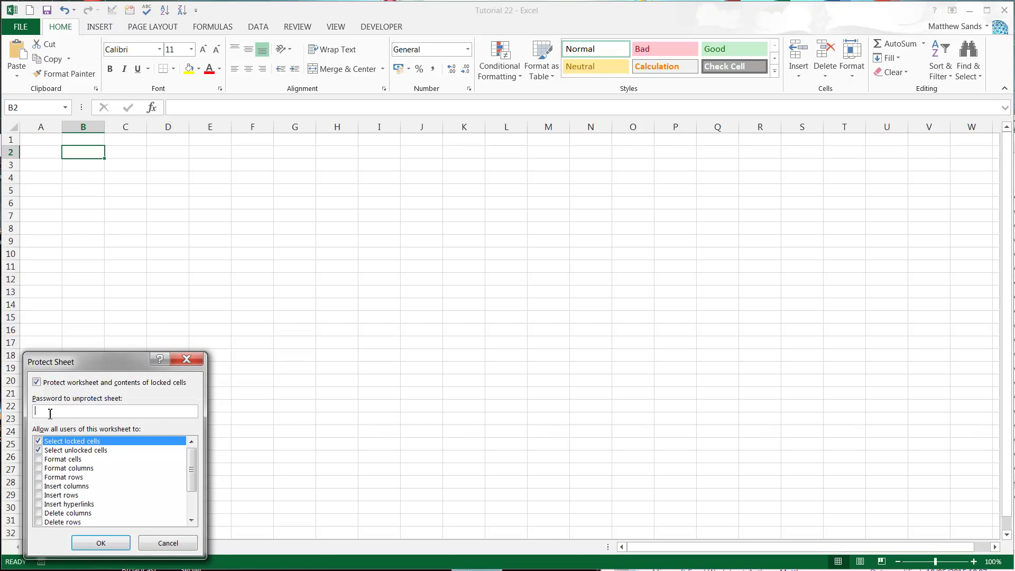
{"action": "key", "text": "Return"}
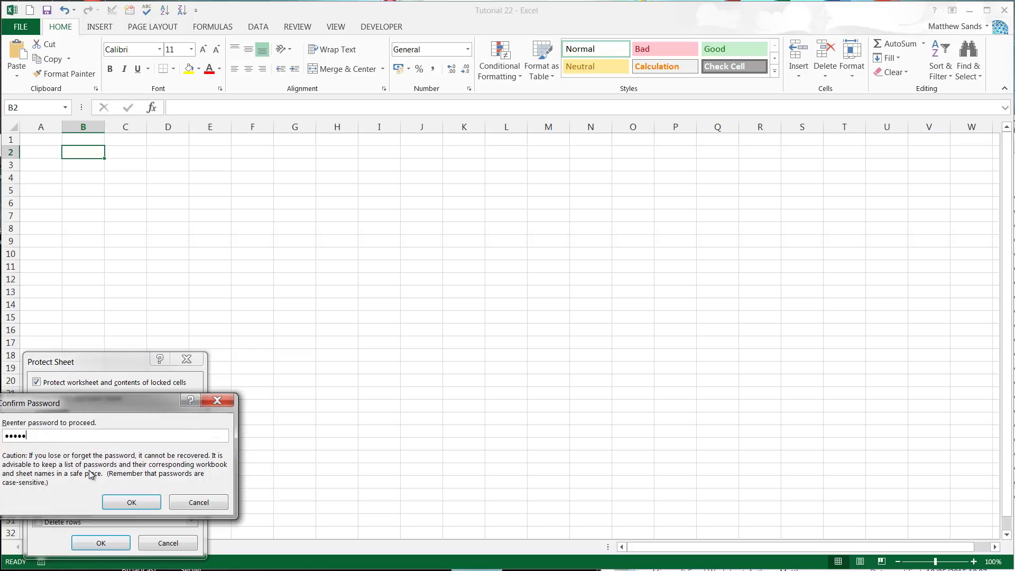
{"action": "key", "text": "Return"}
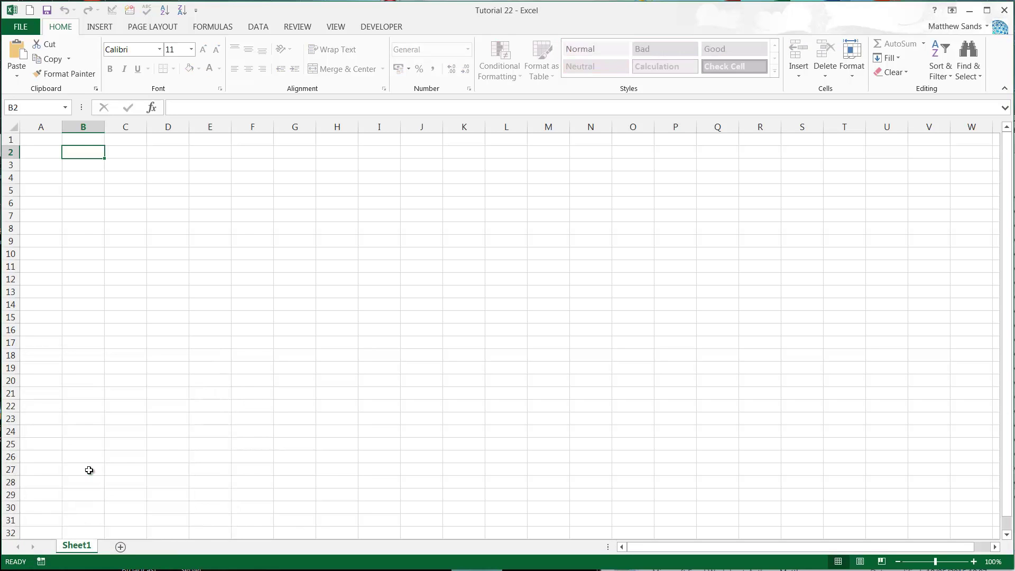
Try editing cell C4 and dismiss the protected-sheet warning
{"action": "left_click", "coordinate": [149, 153]}
{"action": "left_click", "coordinate": [132, 185]}
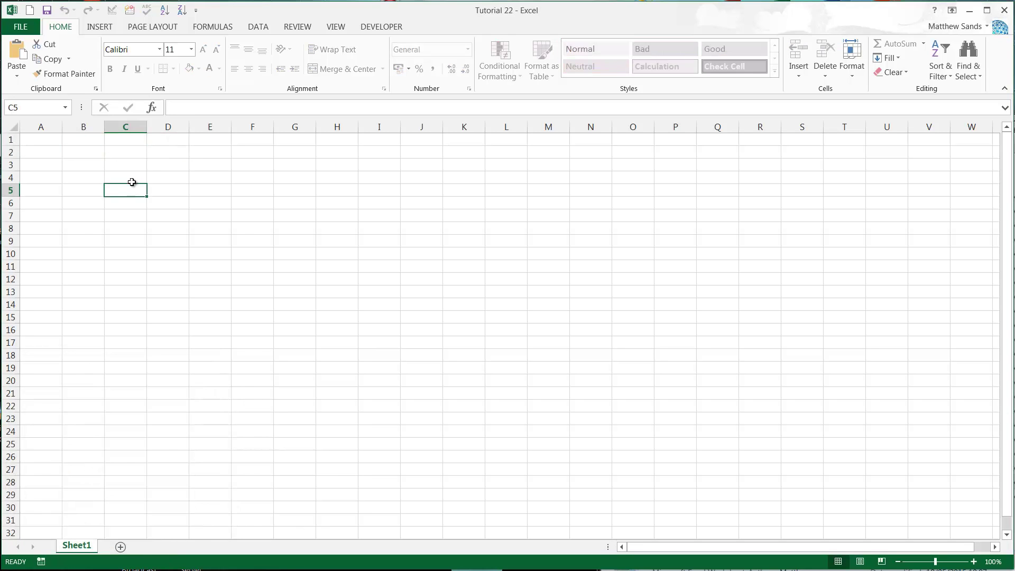
{"action": "double_click", "coordinate": [133, 178]}
{"action": "left_click", "coordinate": [550, 339]}
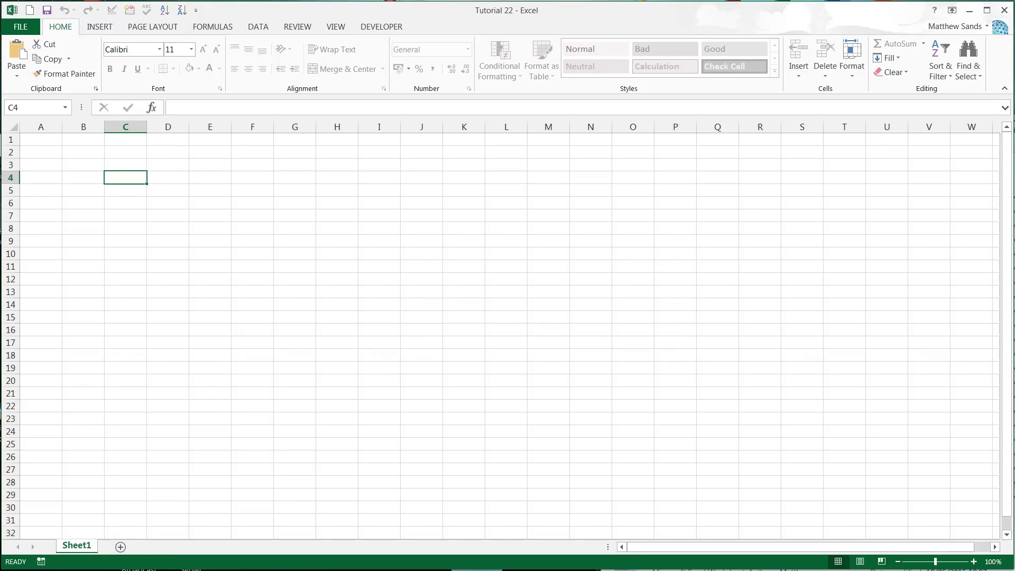
Unprotect Sheet1 by entering the password
{"action": "right_click", "coordinate": [69, 547]}
{"action": "left_click", "coordinate": [115, 466]}
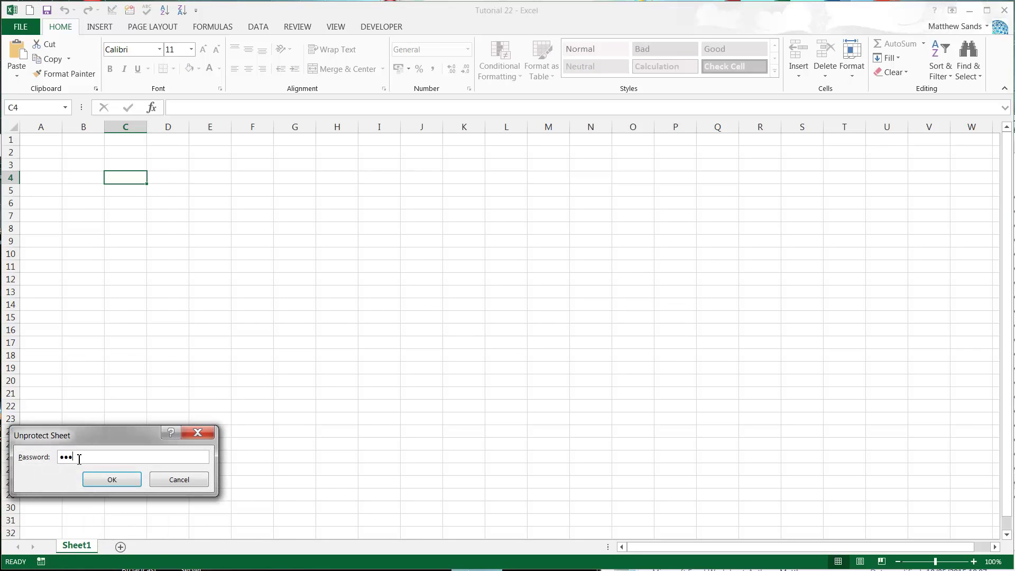
{"action": "key", "text": "Return"}
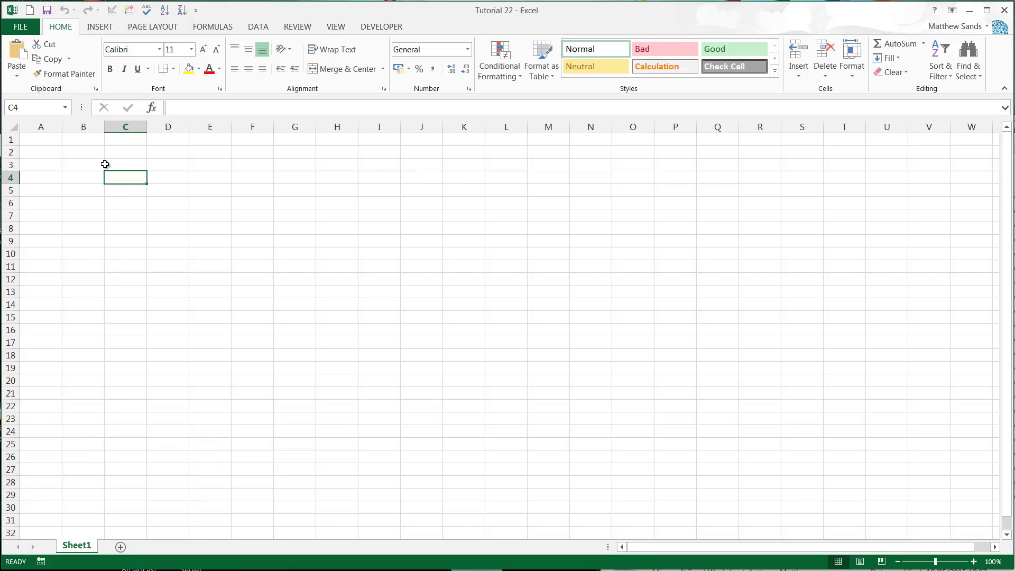
{"action": "left_click", "coordinate": [88, 161]}
{"action": "left_click", "coordinate": [78, 153]}
Open the Sheet1 protection settings, then cancel without protecting
{"action": "left_click", "coordinate": [47, 152]}
{"action": "left_click", "coordinate": [128, 166]}
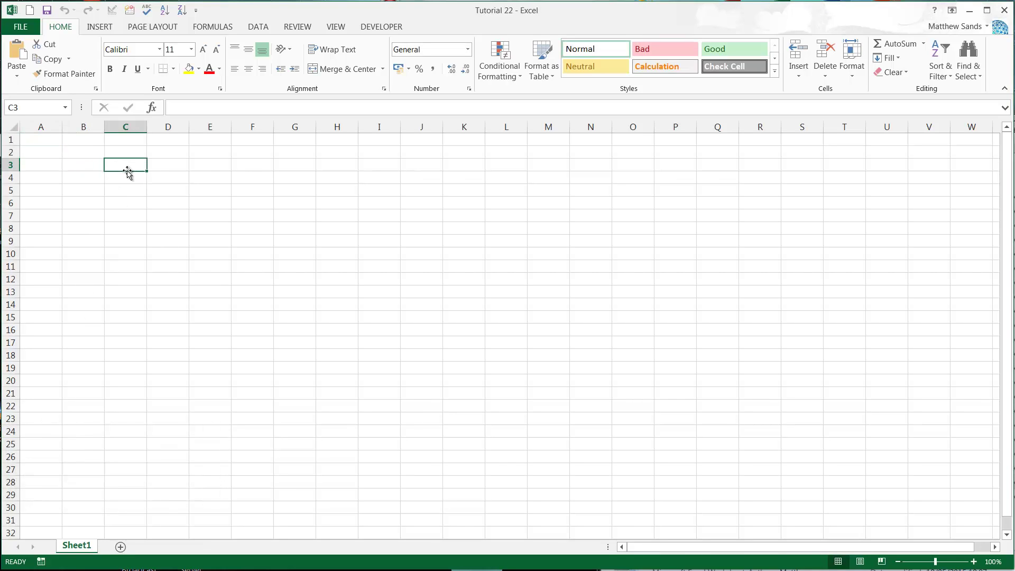
{"action": "left_click", "coordinate": [126, 179]}
{"action": "right_click", "coordinate": [74, 547]}
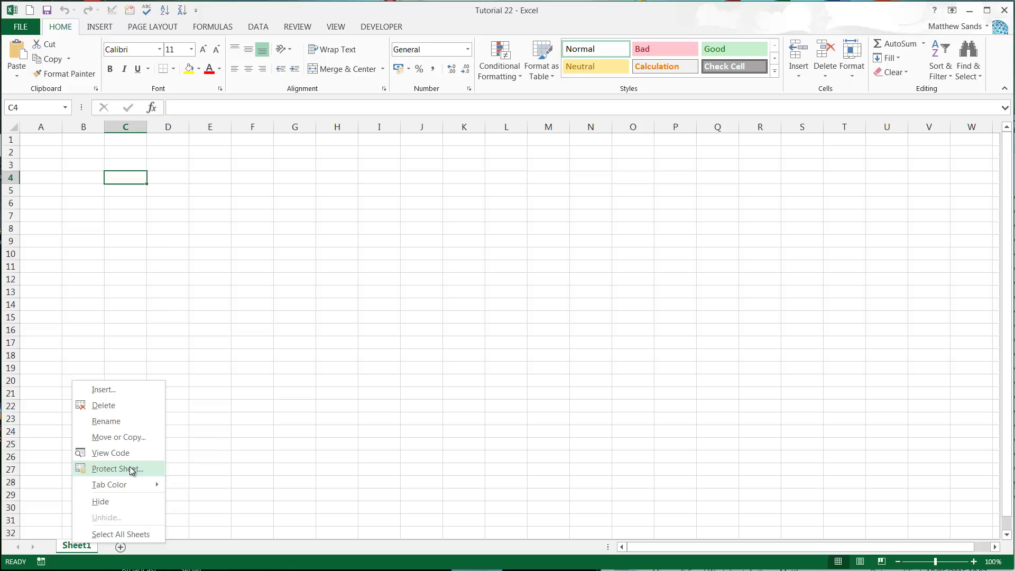
{"action": "left_click", "coordinate": [129, 468]}
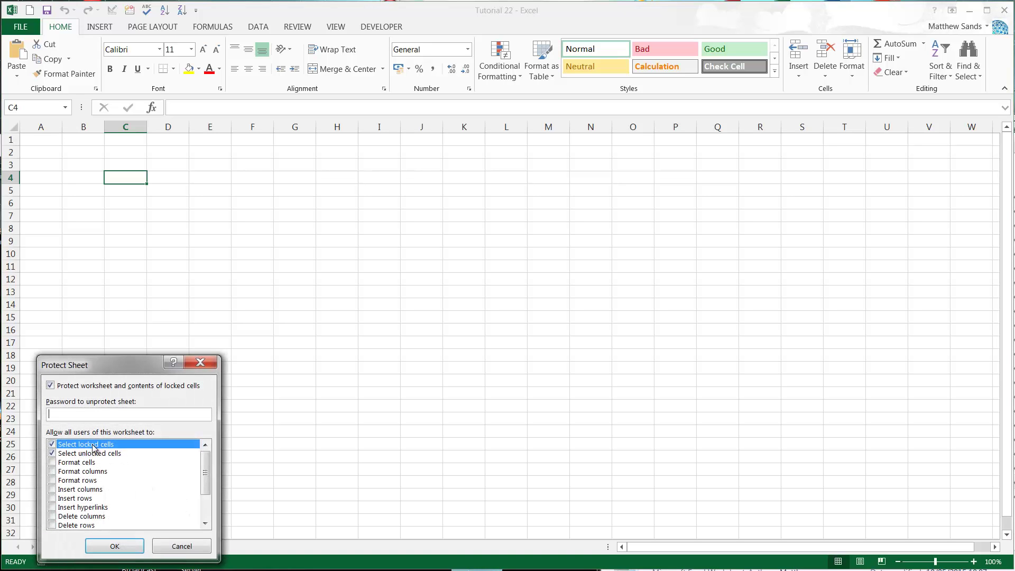
{"action": "left_click", "coordinate": [182, 546]}
{"action": "left_click", "coordinate": [127, 165]}
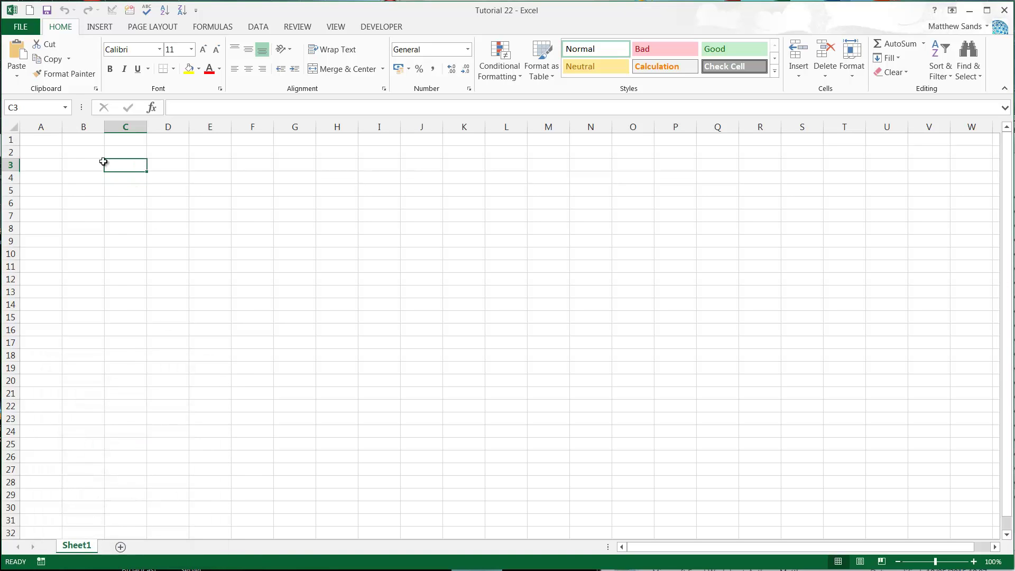
{"action": "left_click", "coordinate": [79, 149]}
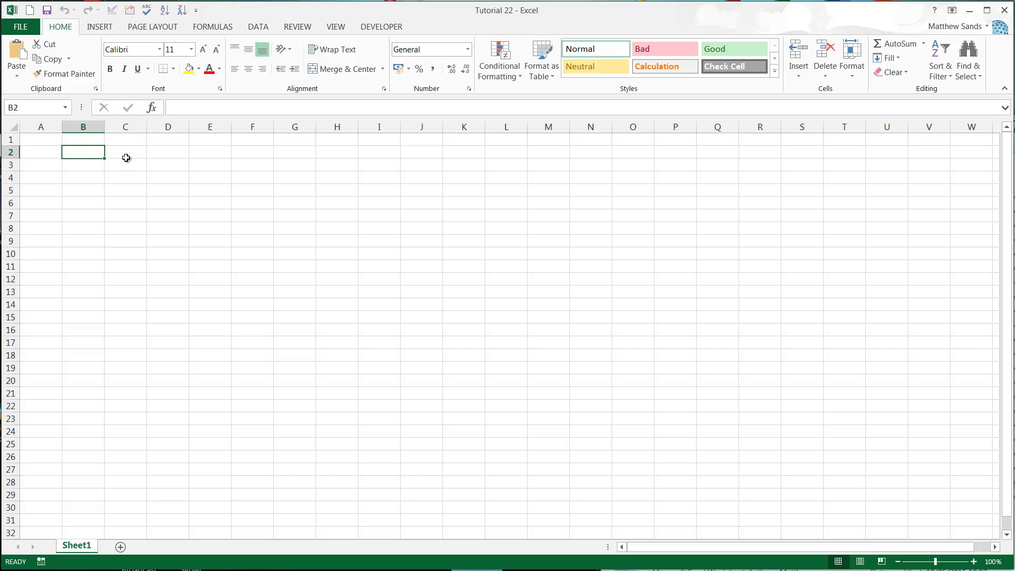
{"action": "left_click", "coordinate": [53, 150]}
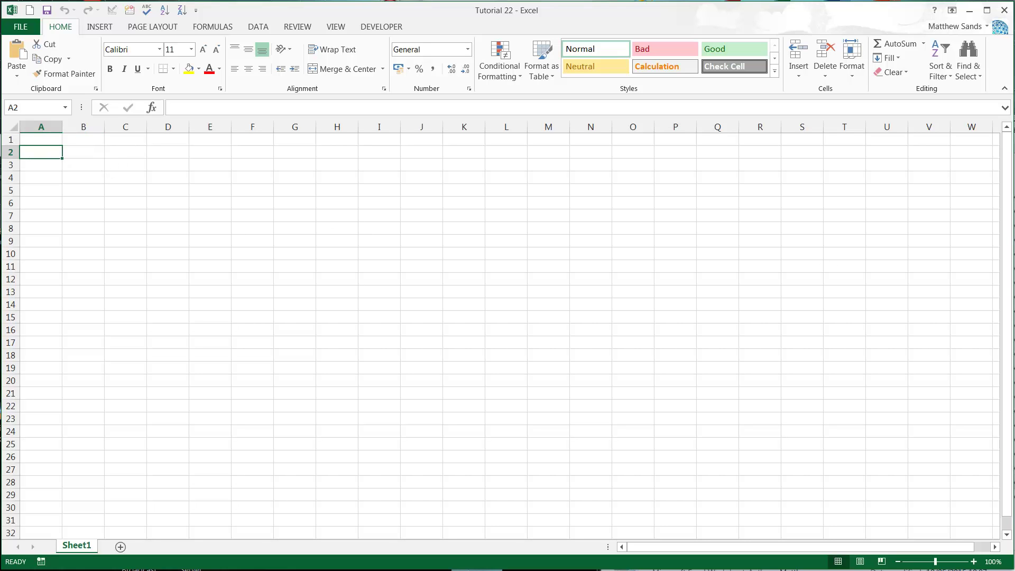
Type the label 'Input Name' in B2 and widen column B to fit it
{"action": "left_click", "coordinate": [82, 150]}
{"action": "type", "text": "Inpu"}
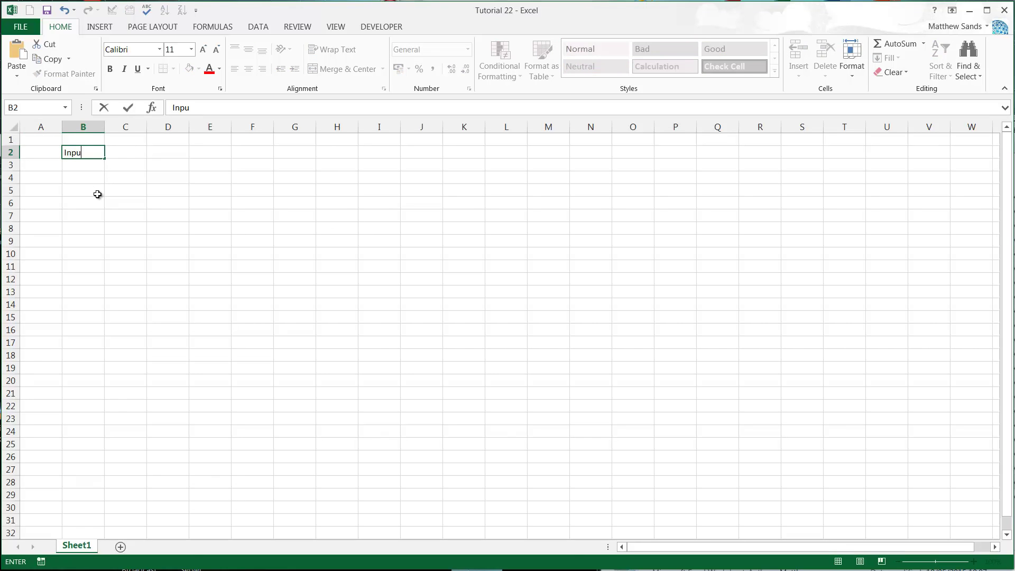
{"action": "type", "text": "t Nam"}
{"action": "key", "text": "BackSpace"}
{"action": "type", "text": "ame"}
{"action": "key", "text": "Tab"}
{"action": "left_click_drag", "start_coordinate": [113, 123], "coordinate": [140, 123]}
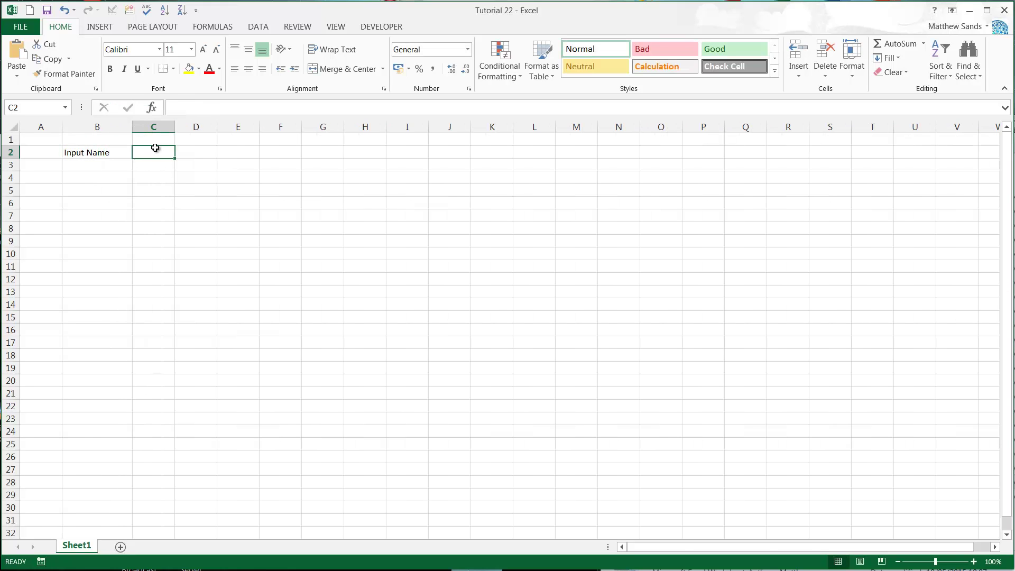
Enter test text 'dsadsadas' in C2 and click around nearby cells
{"action": "type", "text": "dsadsadas"}
{"action": "left_click", "coordinate": [176, 205]}
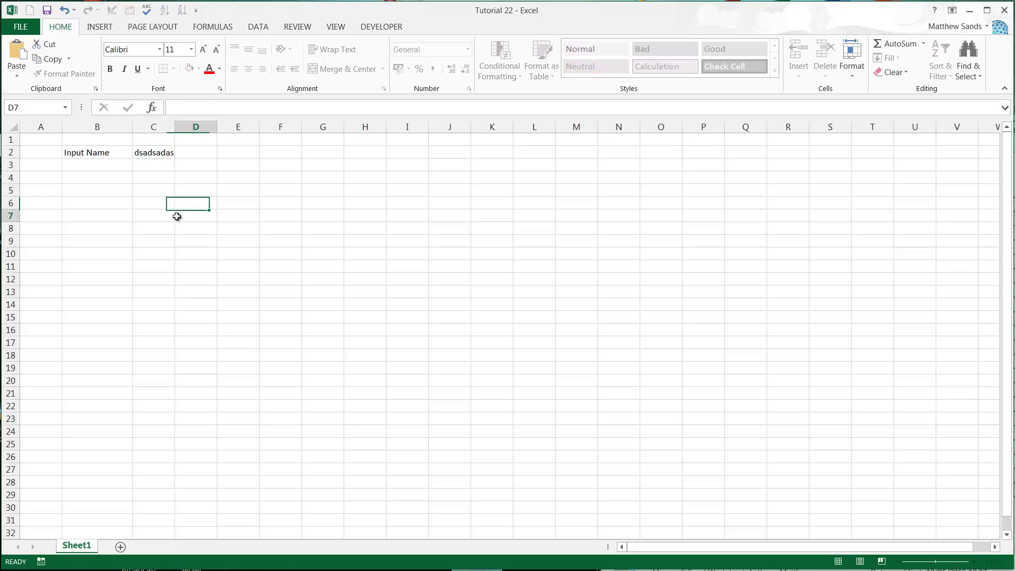
{"action": "left_click", "coordinate": [152, 151]}
{"action": "right_click", "coordinate": [106, 159]}
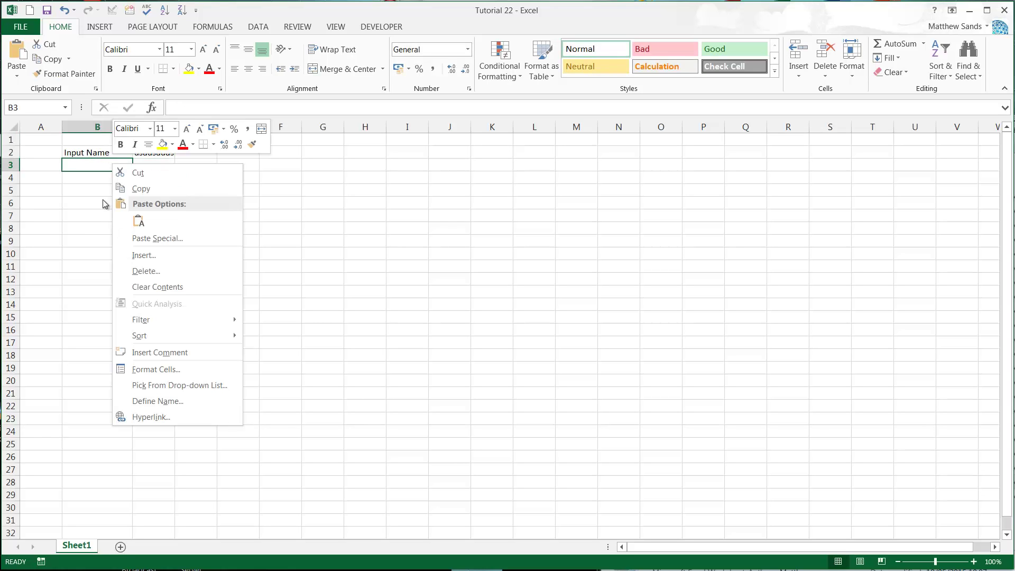
{"action": "key", "text": "Escape"}
{"action": "left_click", "coordinate": [106, 199]}
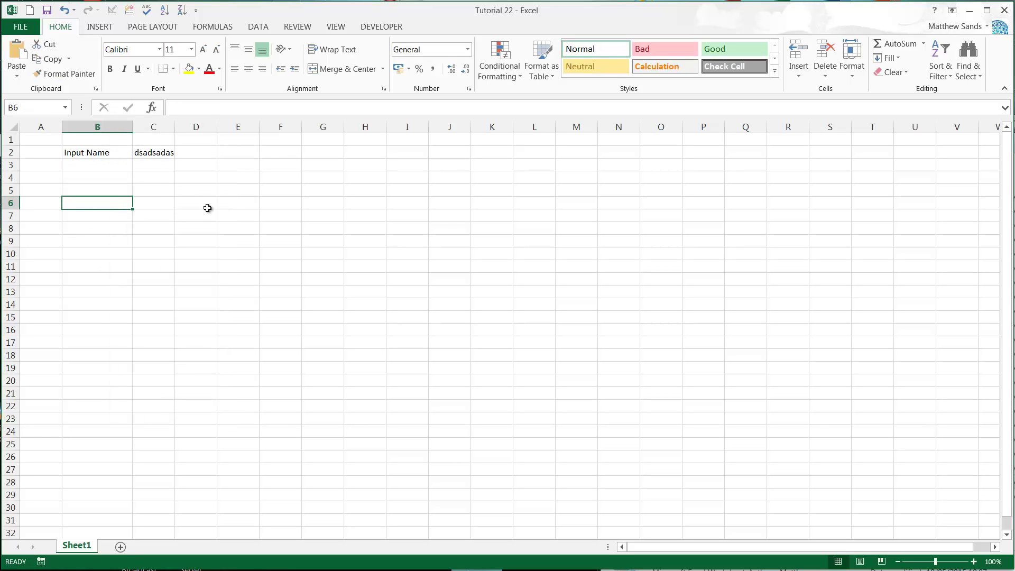
{"action": "left_click", "coordinate": [154, 198]}
{"action": "left_click", "coordinate": [112, 189]}
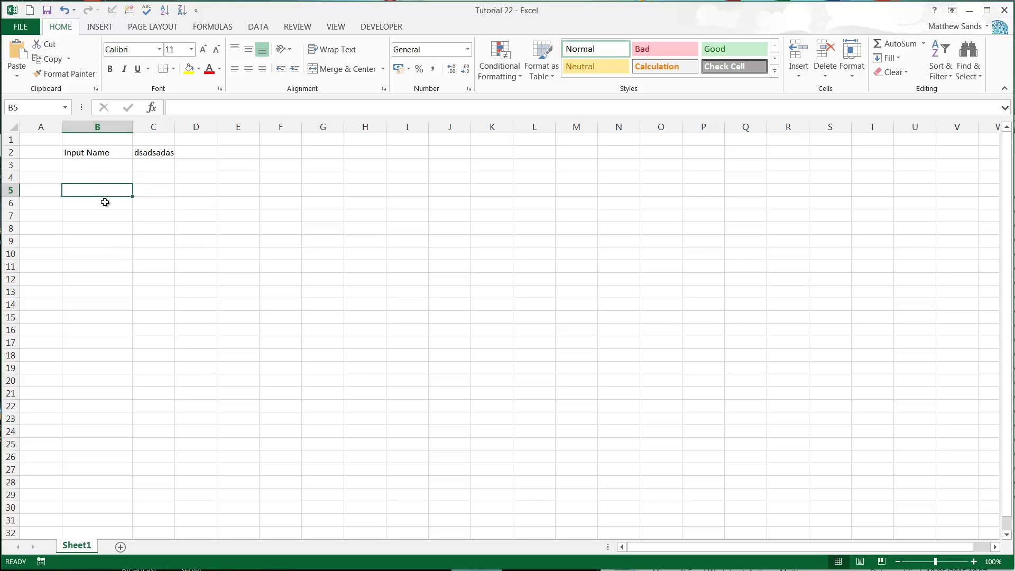
Widen column C and replace the C2 test text with the name 'Matt'
{"action": "left_click_drag", "start_coordinate": [175, 127], "coordinate": [191, 126]}
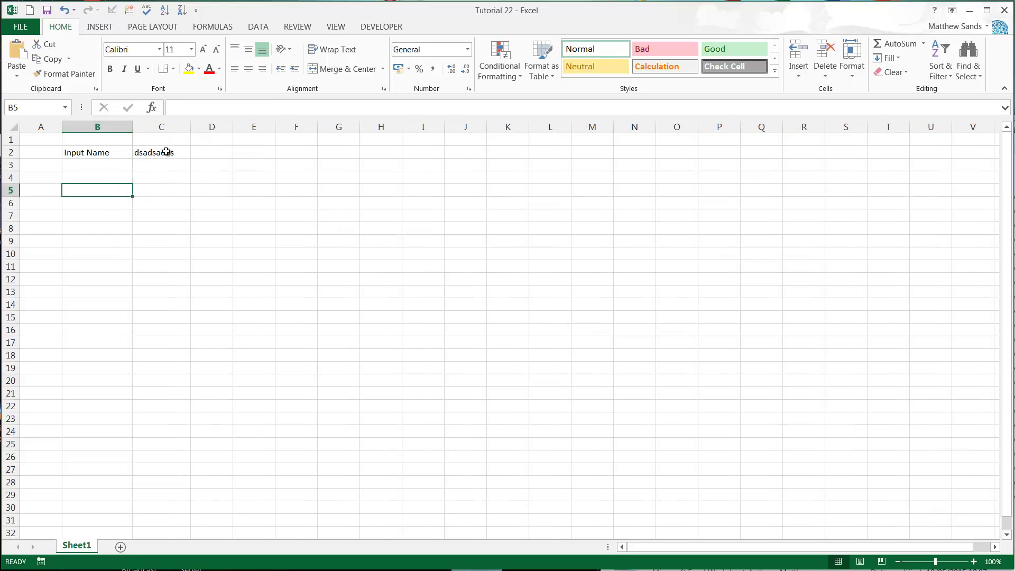
{"action": "left_click", "coordinate": [165, 152]}
{"action": "key", "text": "Delete"}
{"action": "type", "text": "Matt"}
{"action": "key", "text": "Return"}
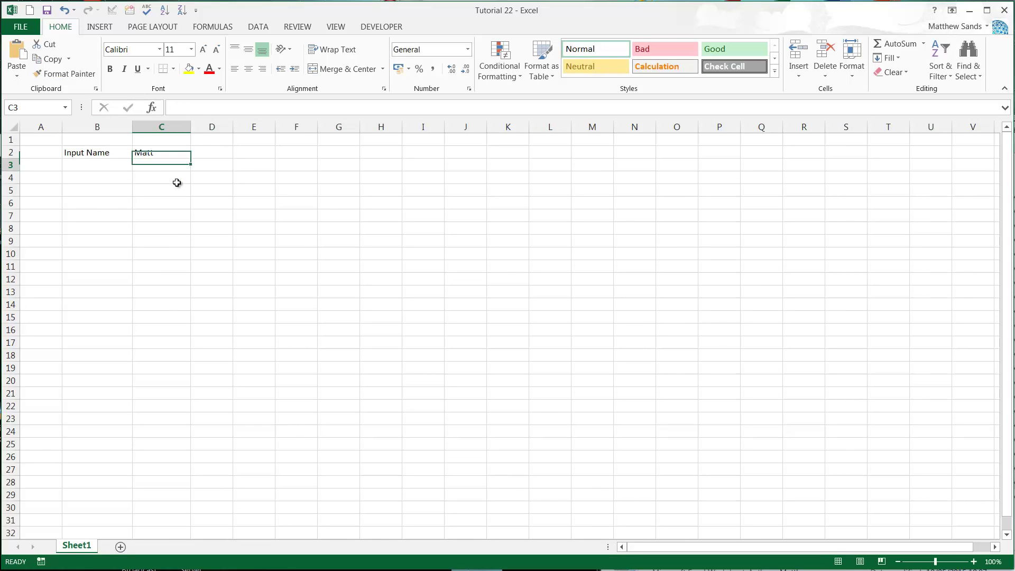
Clear the Locked checkbox for C2 on the Format Cells Protection tab
{"action": "left_click", "coordinate": [165, 154]}
{"action": "right_click", "coordinate": [165, 155]}
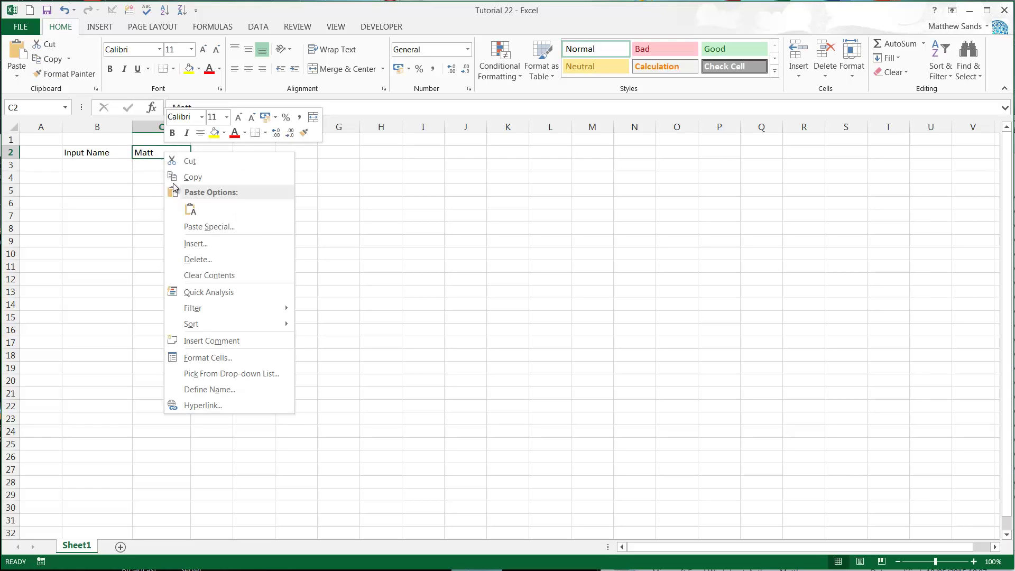
{"action": "left_click", "coordinate": [219, 357]}
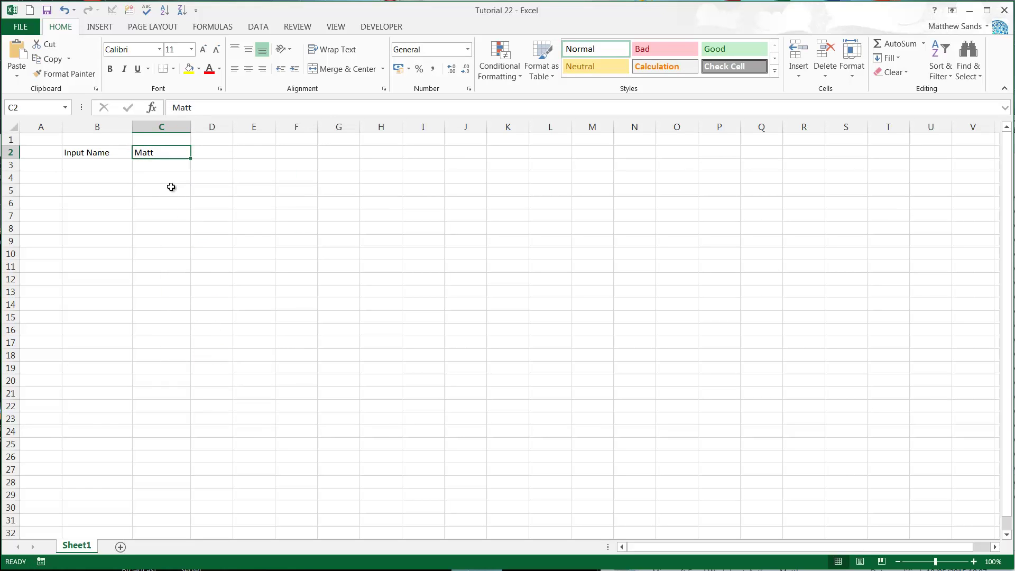
{"action": "left_click_drag", "start_coordinate": [234, 193], "coordinate": [320, 216]}
{"action": "left_click", "coordinate": [367, 202]}
{"action": "left_click", "coordinate": [148, 248]}
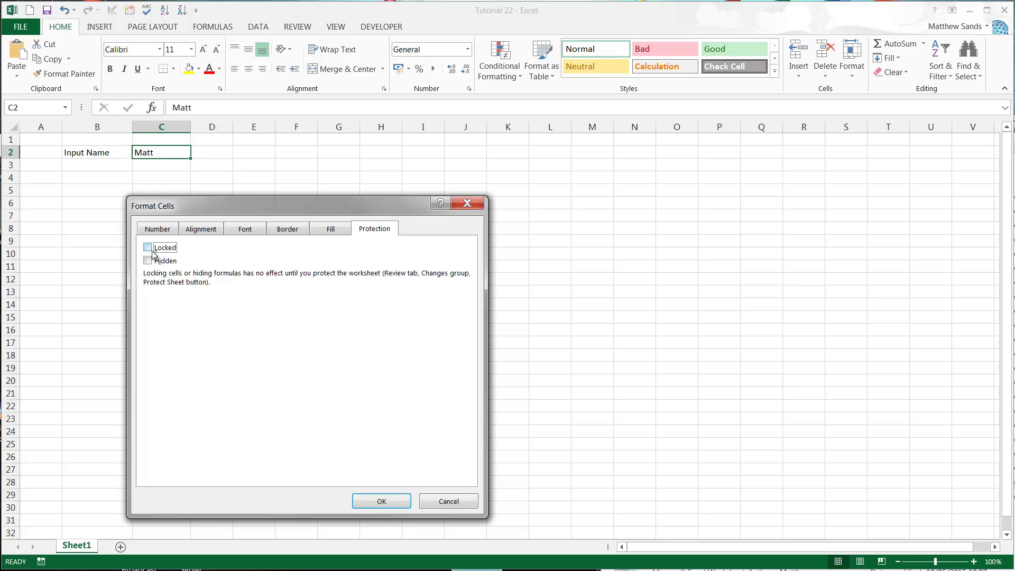
{"action": "left_click", "coordinate": [382, 502]}
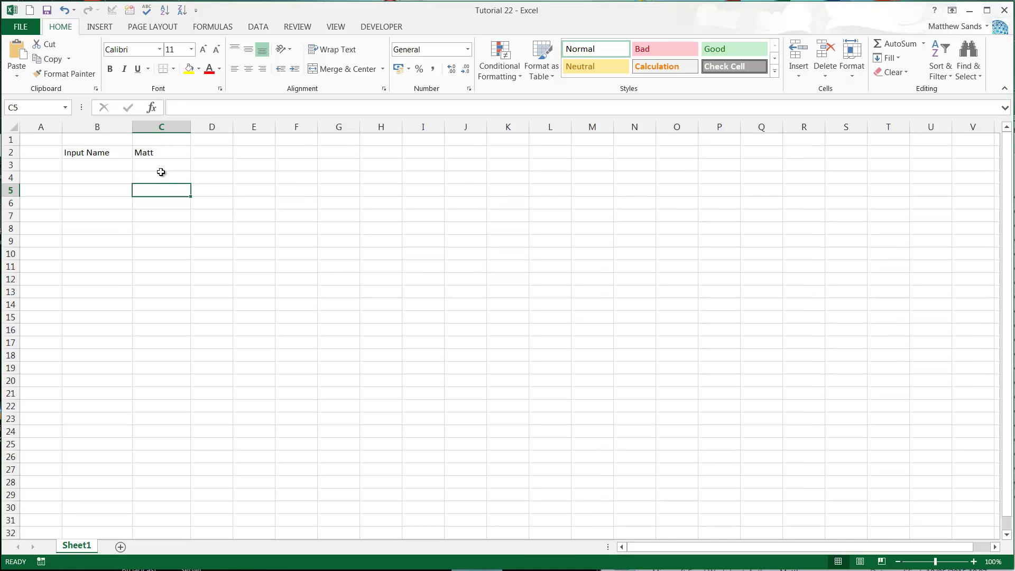
Fill the Input Name cell B2 with pale green
{"action": "left_click", "coordinate": [109, 153]}
{"action": "left_click", "coordinate": [100, 168]}
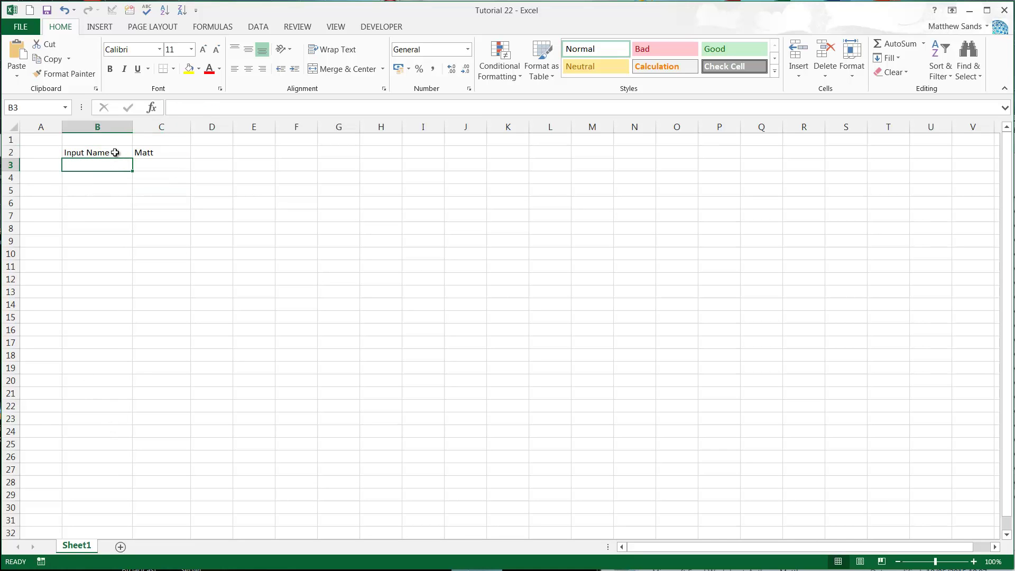
{"action": "left_click", "coordinate": [115, 153]}
{"action": "left_click", "coordinate": [200, 69]}
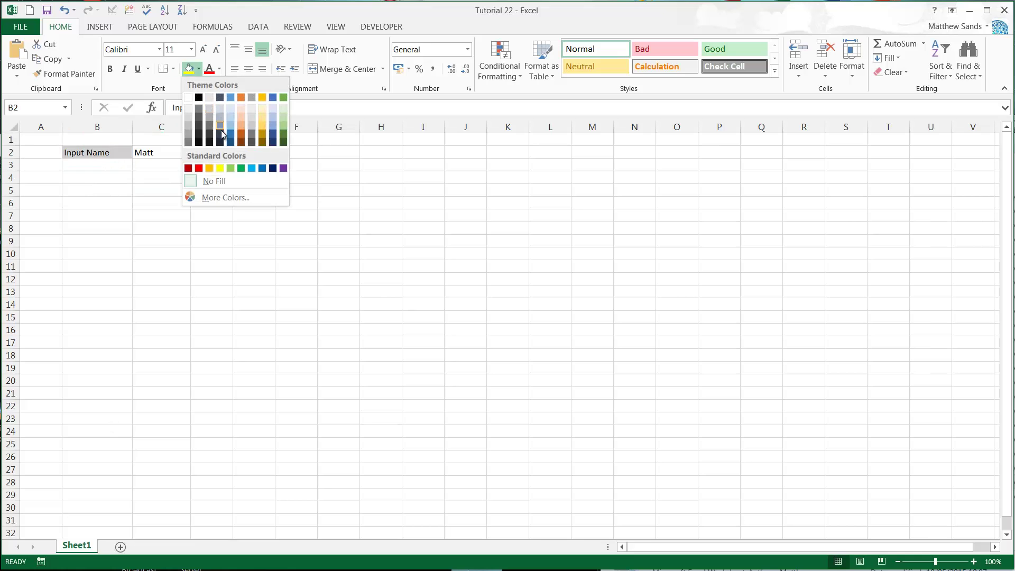
{"action": "left_click", "coordinate": [278, 110]}
Apply an outside border around B2:C2
{"action": "left_click_drag", "start_coordinate": [117, 150], "coordinate": [140, 152]}
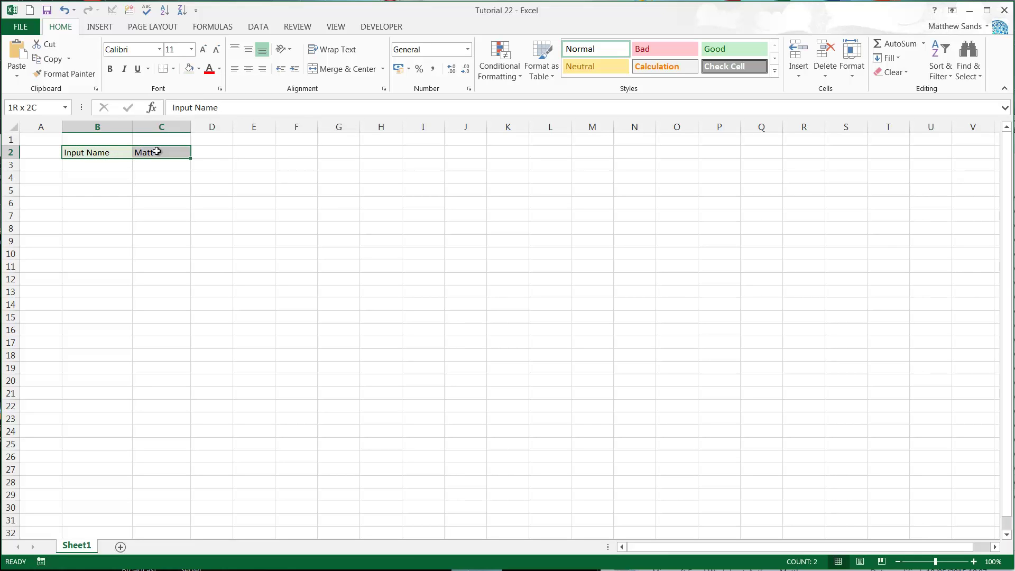
{"action": "left_click", "coordinate": [174, 69]}
{"action": "left_click", "coordinate": [207, 195]}
Hide the worksheet gridlines from the View tab and return to Home
{"action": "left_click", "coordinate": [339, 27]}
{"action": "left_click", "coordinate": [154, 69]}
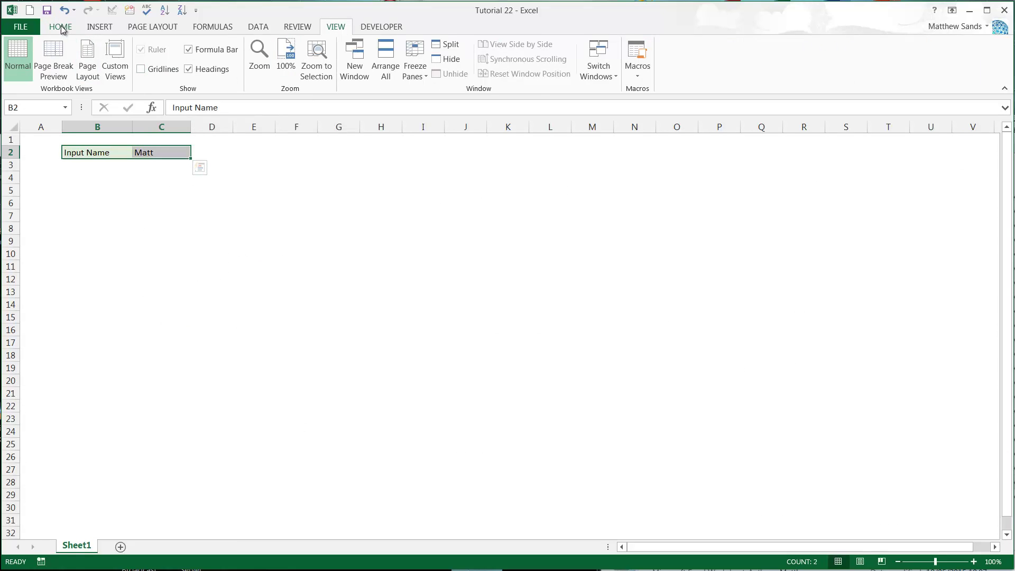
{"action": "left_click", "coordinate": [60, 26]}
{"action": "left_click", "coordinate": [95, 208]}
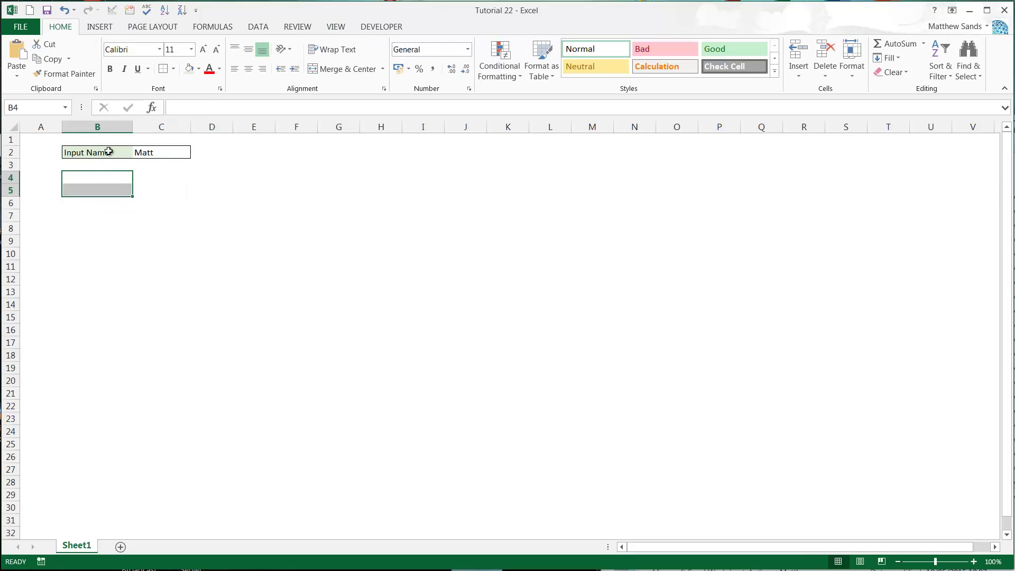
{"action": "left_click_drag", "start_coordinate": [108, 152], "coordinate": [158, 153]}
{"action": "left_click_drag", "start_coordinate": [119, 292], "coordinate": [125, 279]}
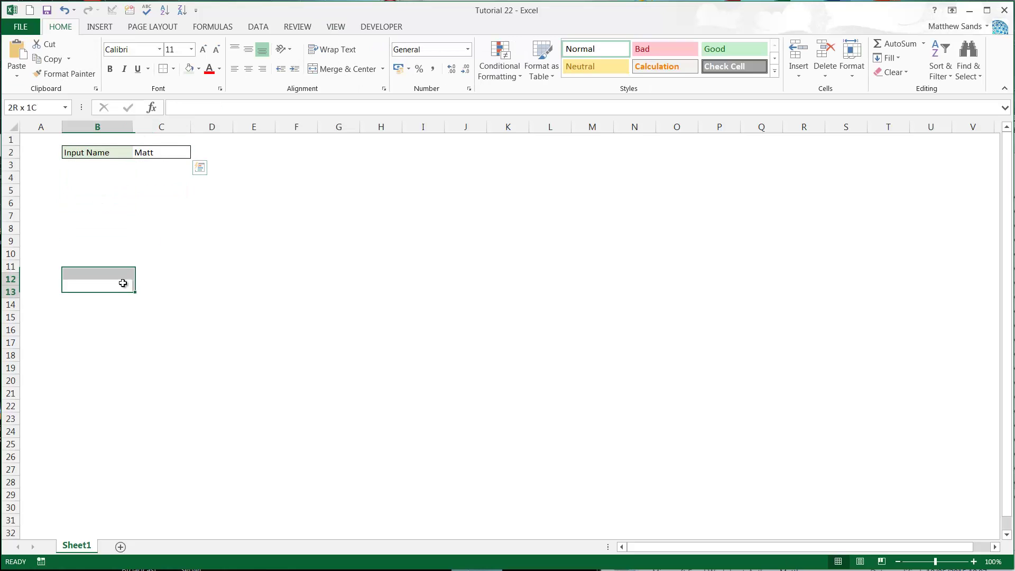
Protect Sheet1 with the default settings
{"action": "right_click", "coordinate": [83, 546]}
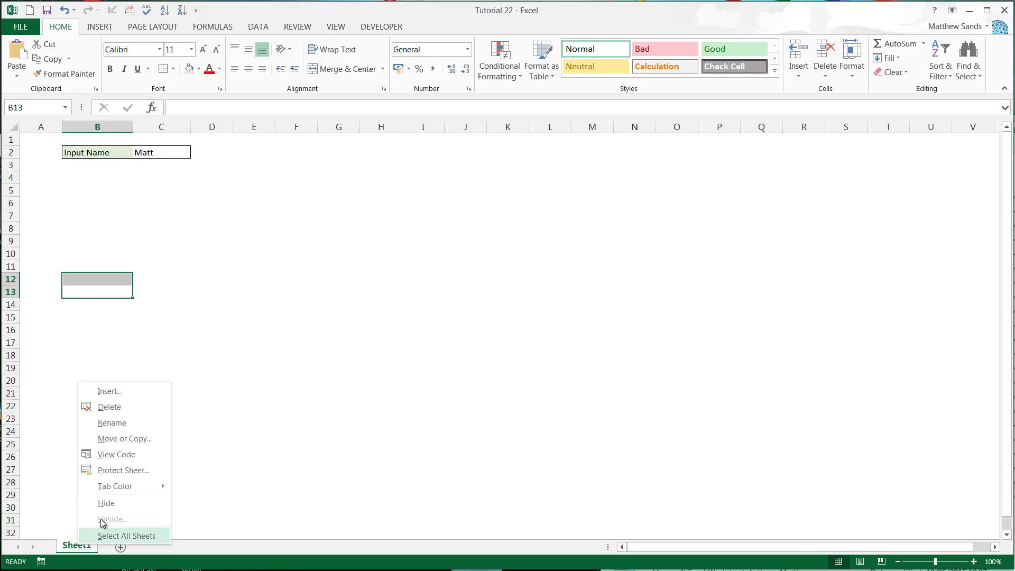
{"action": "left_click", "coordinate": [109, 469]}
{"action": "left_click_drag", "start_coordinate": [125, 369], "coordinate": [257, 236]}
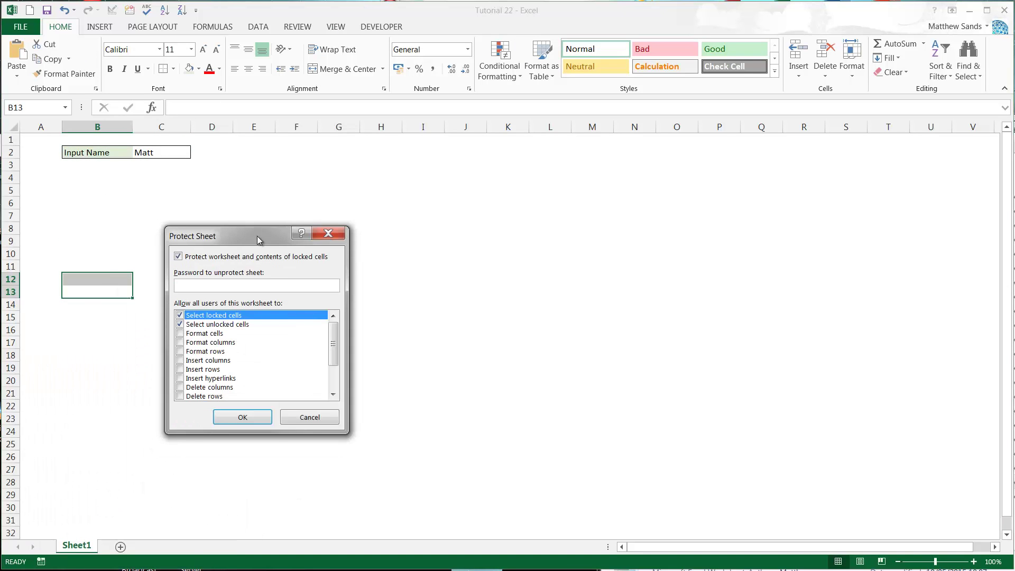
{"action": "left_click", "coordinate": [242, 417]}
Confirm locked B4 and B2 refuse edits while C2 accepts the new name 'Bruce'
{"action": "left_click", "coordinate": [158, 177]}
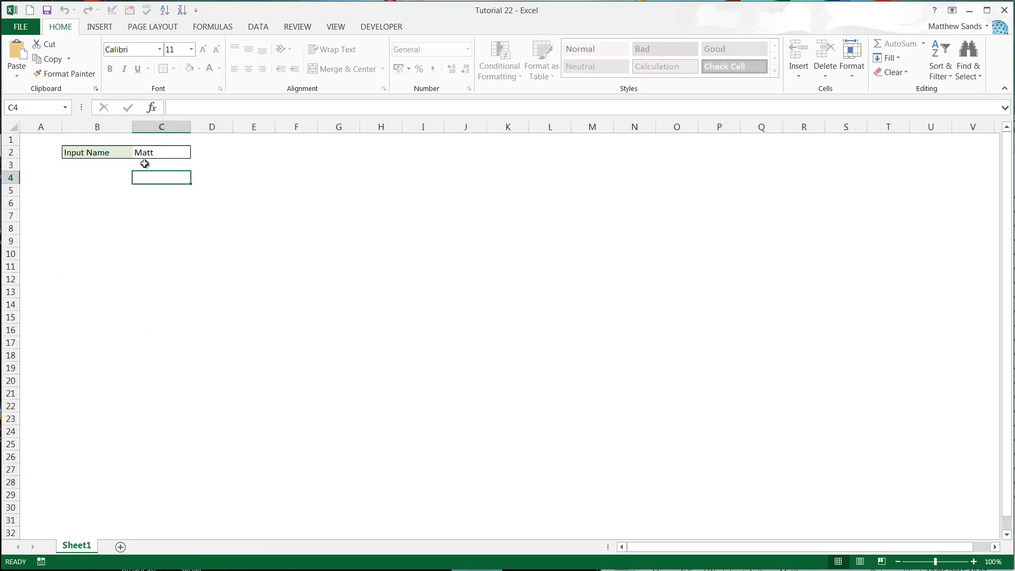
{"action": "double_click", "coordinate": [108, 175]}
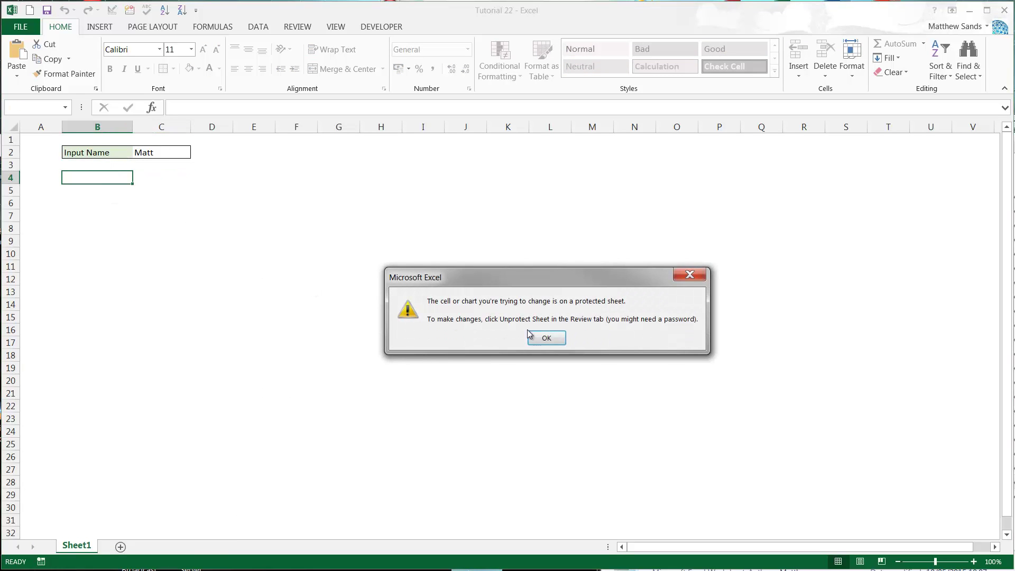
{"action": "key", "text": "Return"}
{"action": "left_click", "coordinate": [159, 153]}
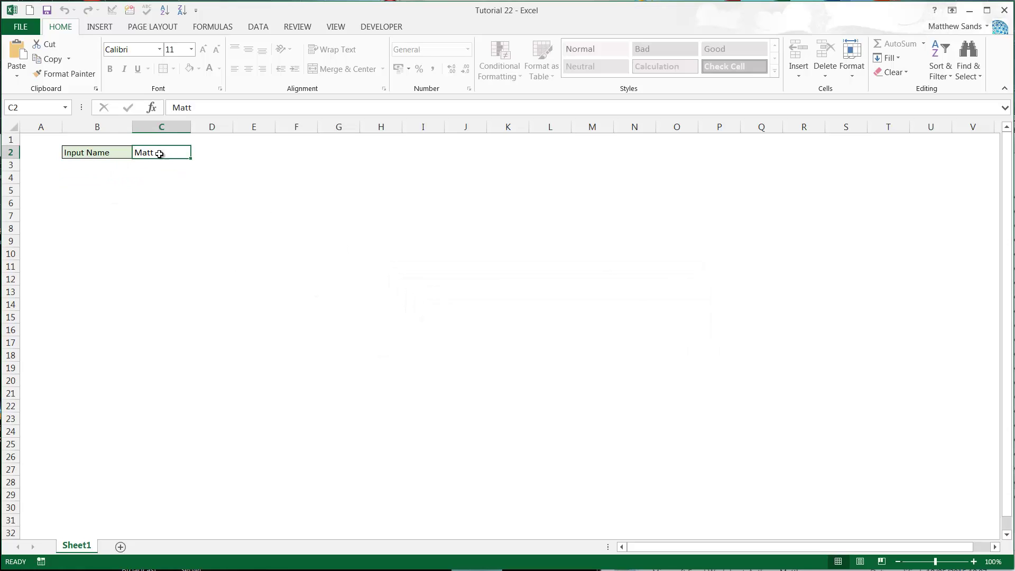
{"action": "type", "text": "Bruce"}
{"action": "key", "text": "Return"}
{"action": "left_click", "coordinate": [159, 154]}
{"action": "double_click", "coordinate": [110, 150]}
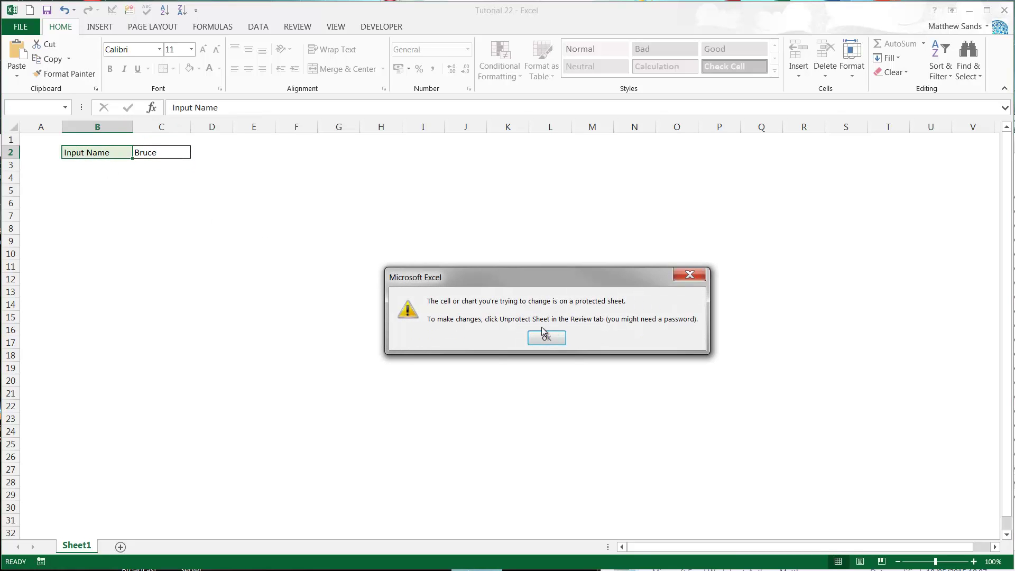
{"action": "key", "text": "Return"}
{"action": "left_click", "coordinate": [154, 154]}
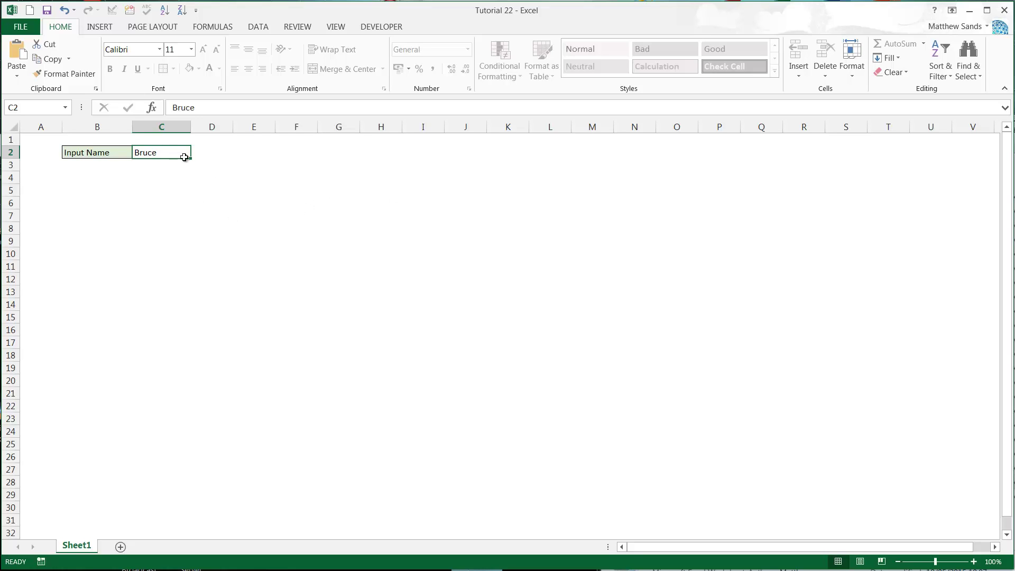
Select the block C2:L21, then unprotect Sheet1
{"action": "left_click_drag", "start_coordinate": [160, 154], "coordinate": [563, 395]}
{"action": "right_click", "coordinate": [285, 294]}
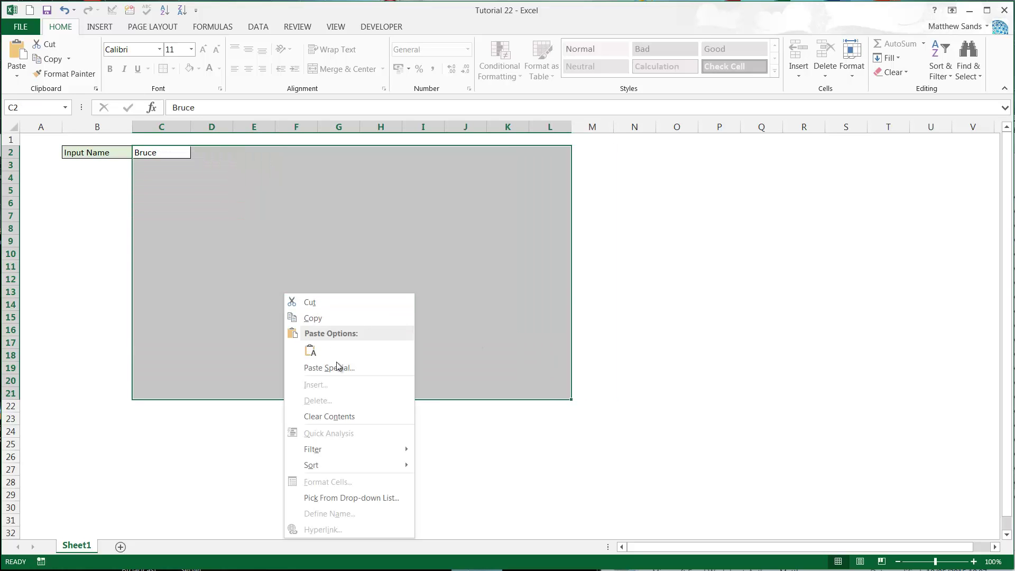
{"action": "key", "text": "Escape"}
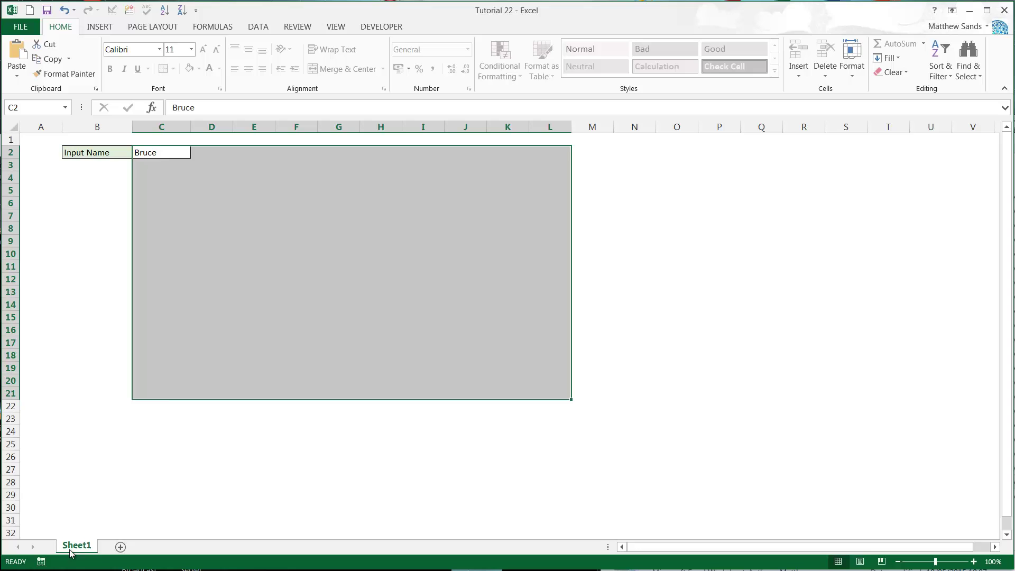
{"action": "right_click", "coordinate": [77, 546]}
{"action": "left_click", "coordinate": [113, 471]}
{"action": "left_click", "coordinate": [212, 217]}
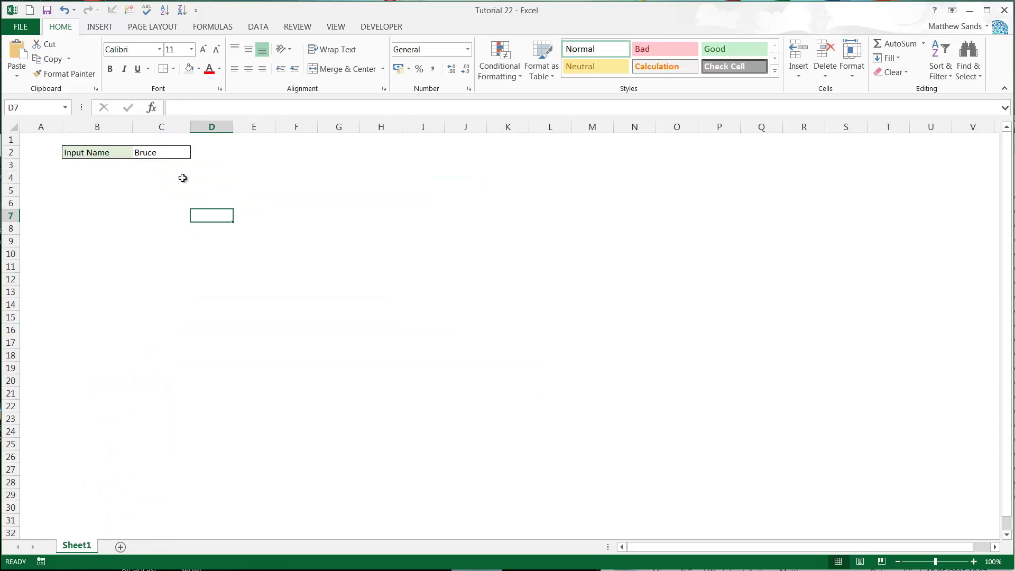
Check the Locked setting for C2:H17 in Format Cells, then cancel without changes
{"action": "left_click_drag", "start_coordinate": [161, 156], "coordinate": [381, 343]}
{"action": "right_click", "coordinate": [221, 205]}
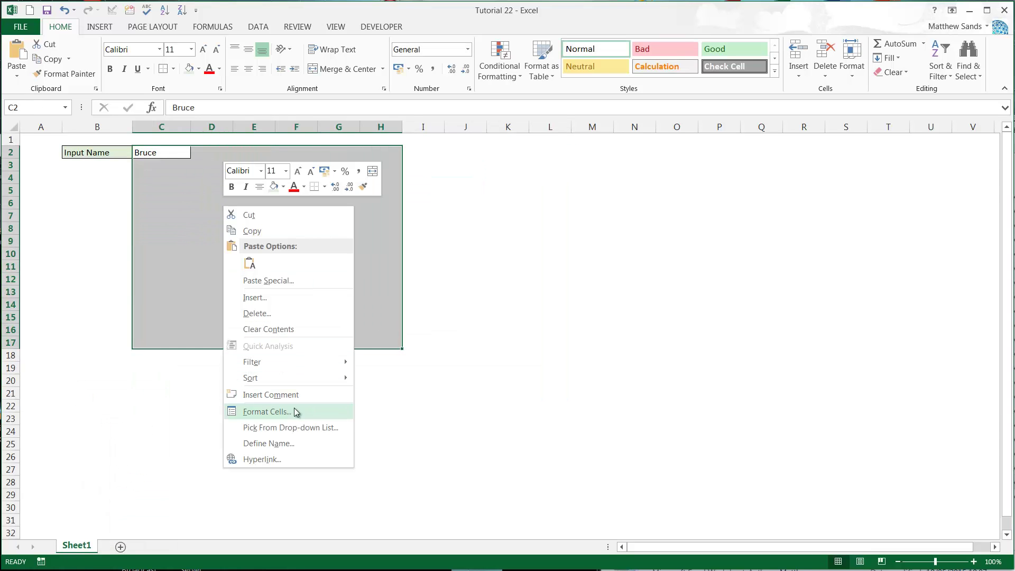
{"action": "key", "text": "Escape"}
{"action": "left_click_drag", "start_coordinate": [350, 249], "coordinate": [344, 214]}
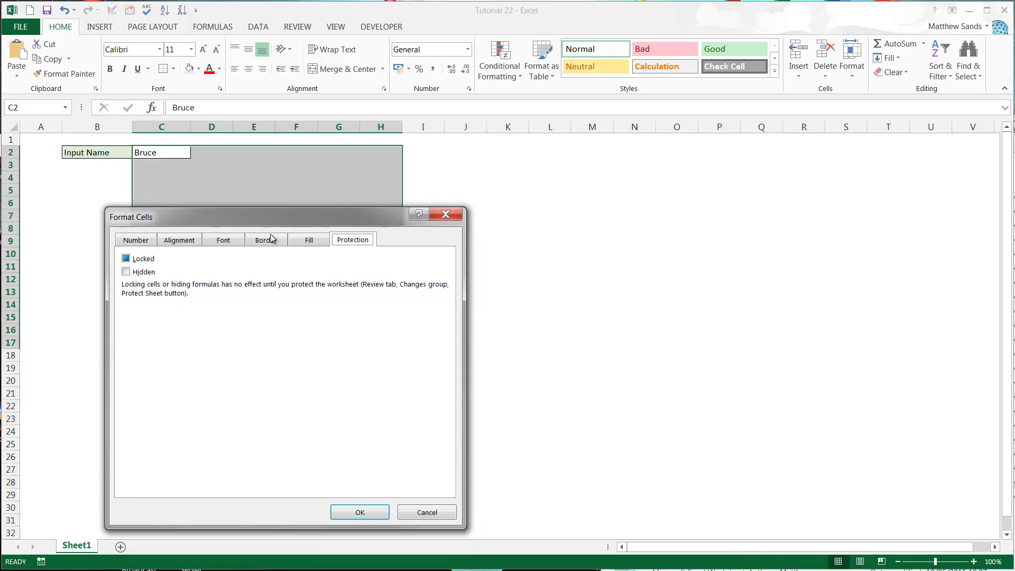
{"action": "left_click", "coordinate": [124, 258]}
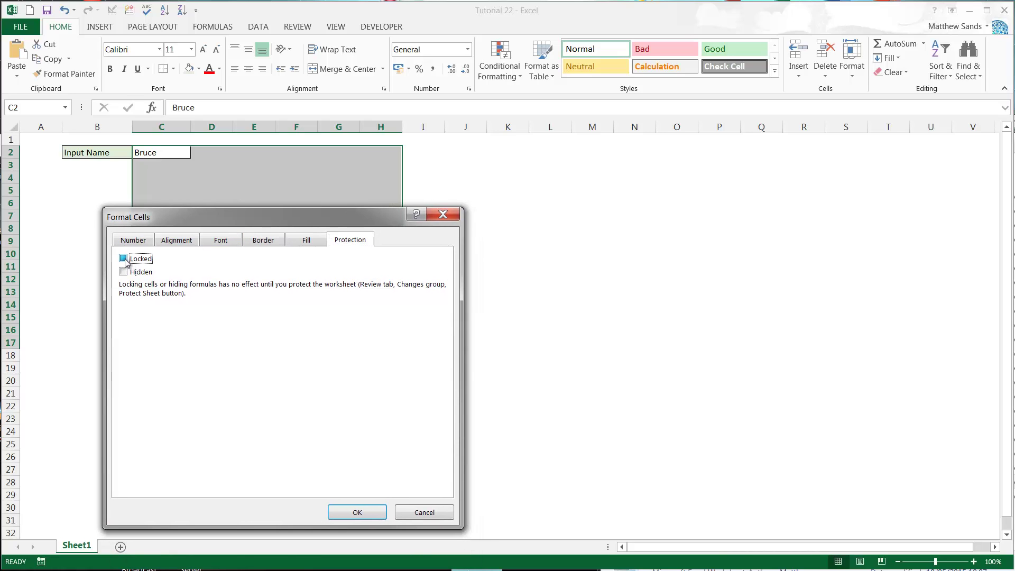
{"action": "left_click", "coordinate": [423, 513]}
{"action": "left_click", "coordinate": [248, 166]}
{"action": "left_click", "coordinate": [160, 182]}
{"action": "left_click", "coordinate": [154, 225]}
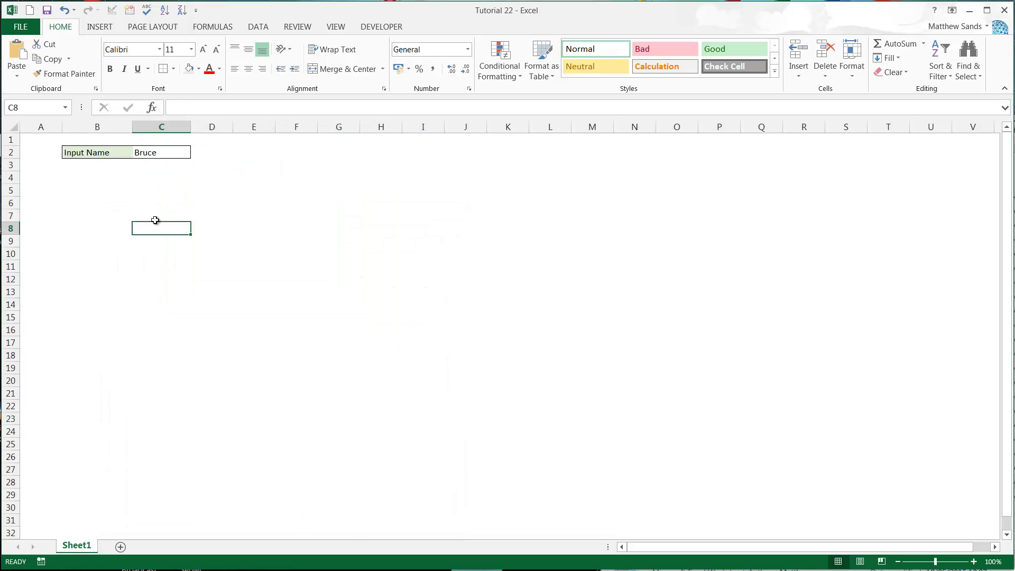
{"action": "left_click", "coordinate": [143, 175]}
{"action": "left_click", "coordinate": [125, 165]}
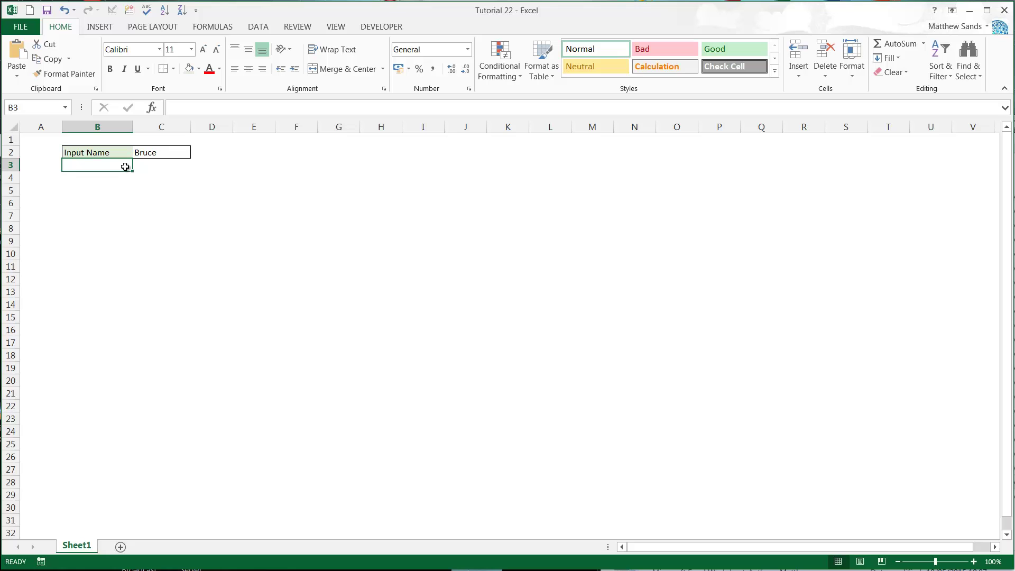
{"action": "left_click", "coordinate": [165, 164]}
{"action": "left_click", "coordinate": [155, 153]}
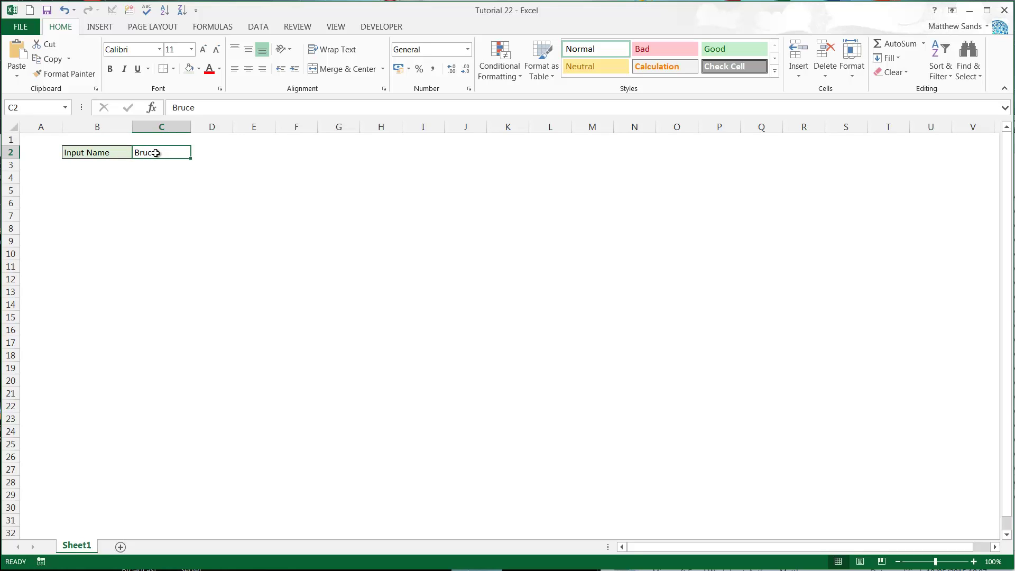
{"action": "scroll", "coordinate": [156, 153], "scroll_direction": "down", "scroll_amount": 1}
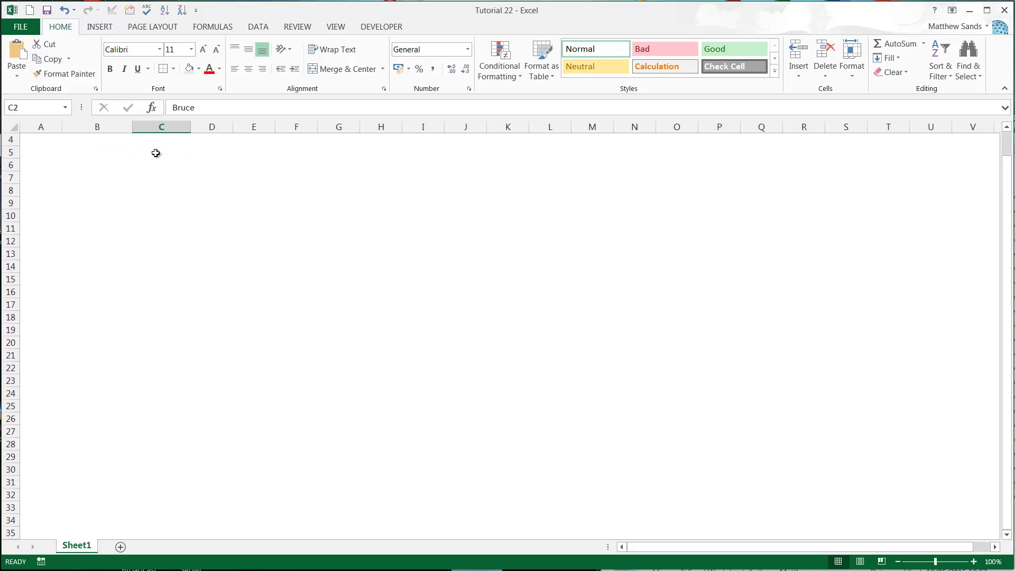
{"action": "left_click", "coordinate": [156, 152]}
{"action": "scroll", "coordinate": [127, 156], "scroll_direction": "up", "scroll_amount": 1}
{"action": "left_click", "coordinate": [120, 177]}
{"action": "left_click", "coordinate": [154, 179]}
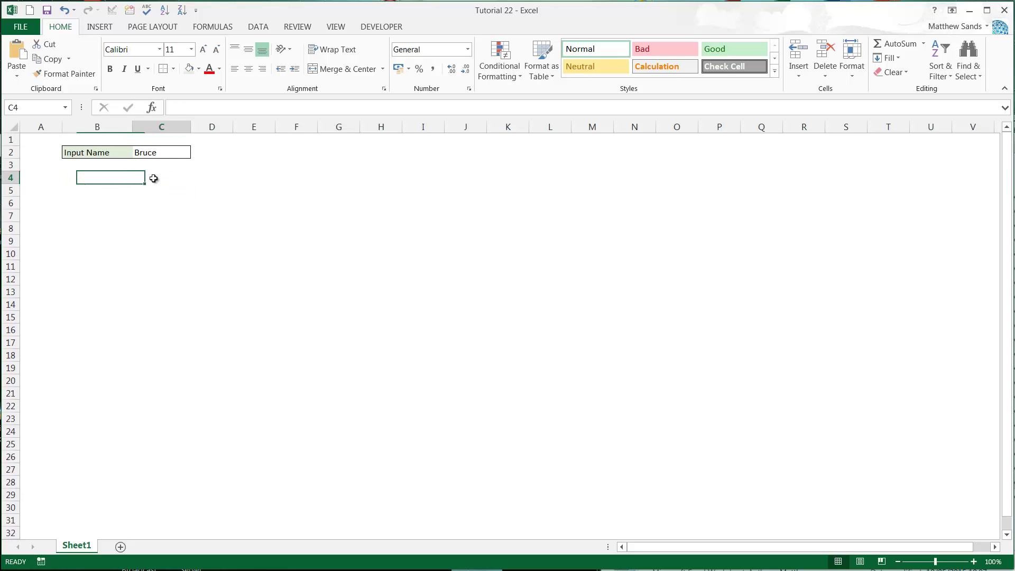
{"action": "left_click", "coordinate": [123, 177]}
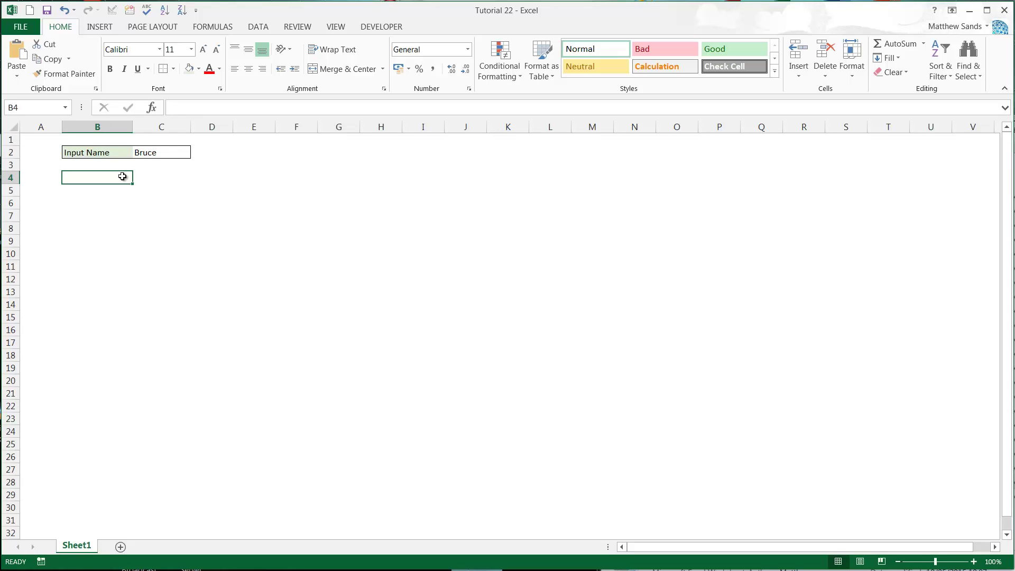